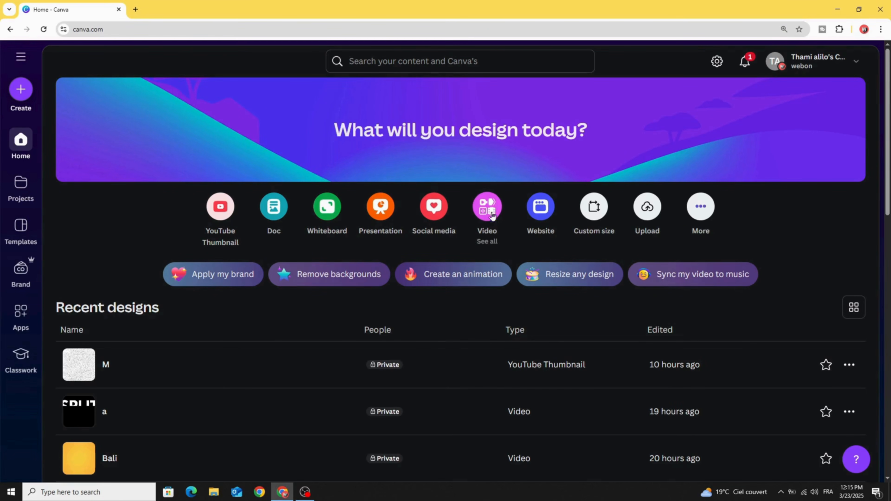
Create a landscape 1920 × 1080 px video design and fill the page background with solid orange.
{"action": "left_click", "coordinate": [484, 215]}
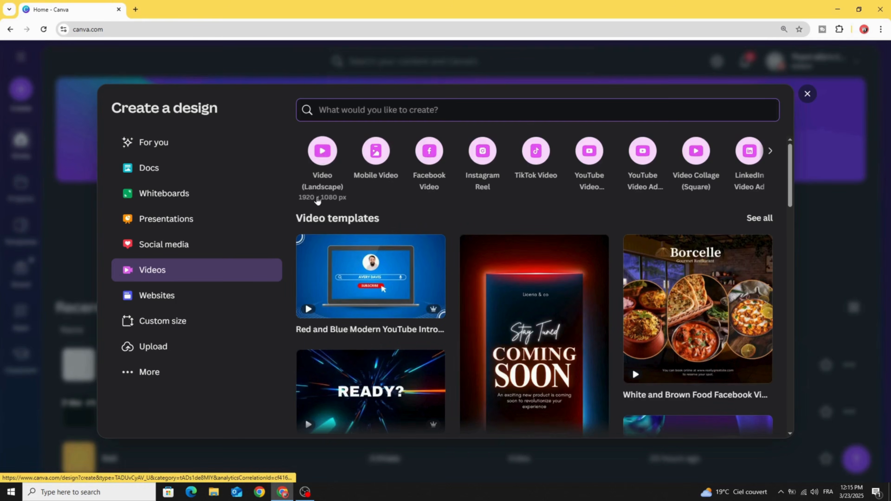
{"action": "left_click", "coordinate": [322, 157]}
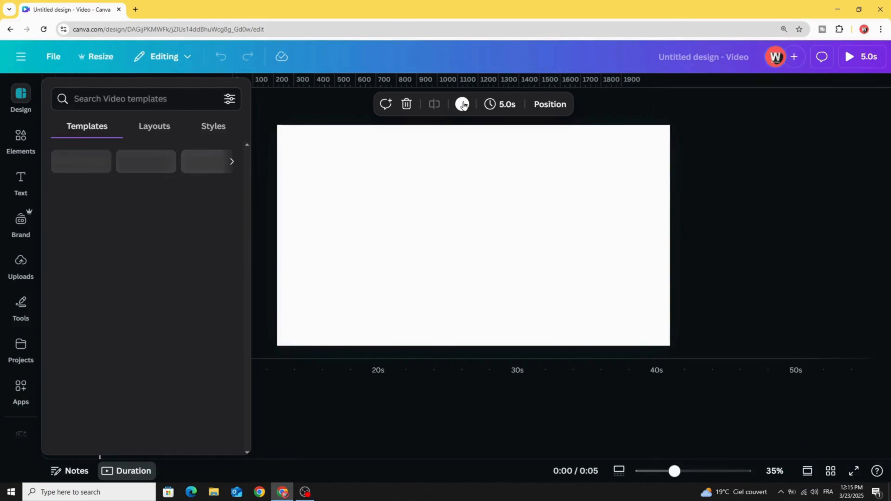
{"action": "left_click", "coordinate": [461, 104]}
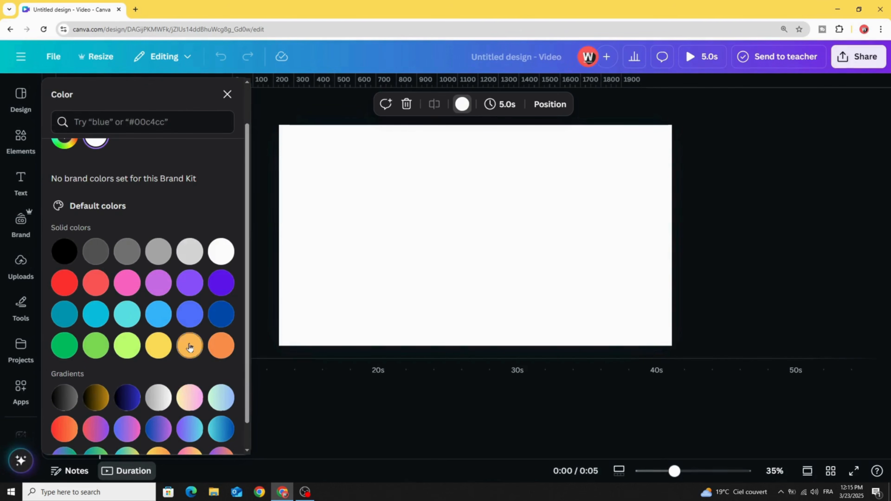
{"action": "left_click", "coordinate": [220, 346]}
{"action": "left_click", "coordinate": [654, 227]}
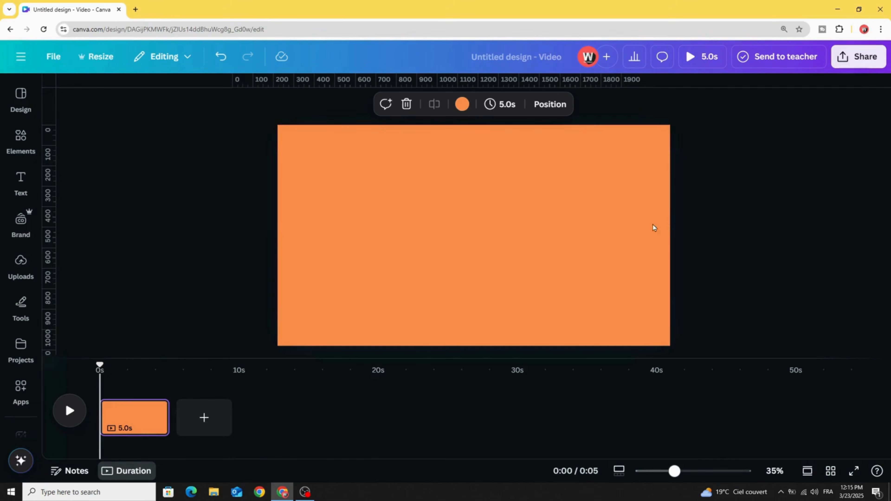
Add a heading to the page and replace its text with "Modern".
{"action": "left_click", "coordinate": [17, 181]}
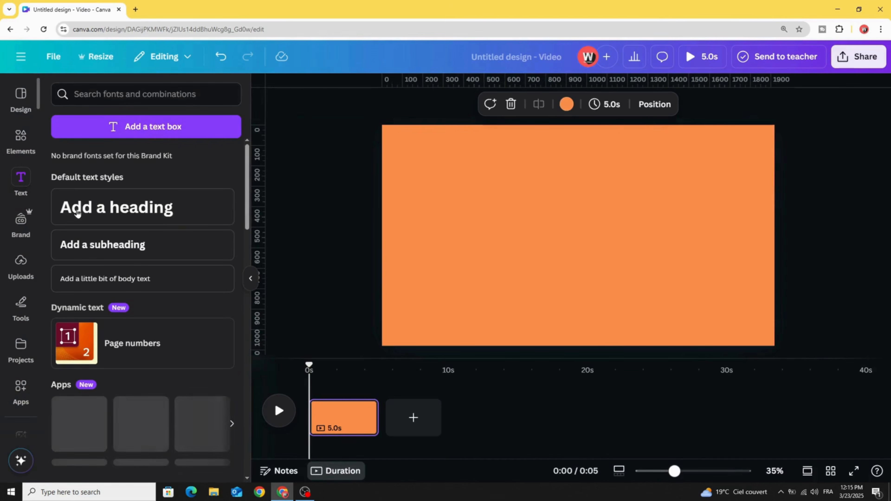
{"action": "left_click", "coordinate": [101, 209]}
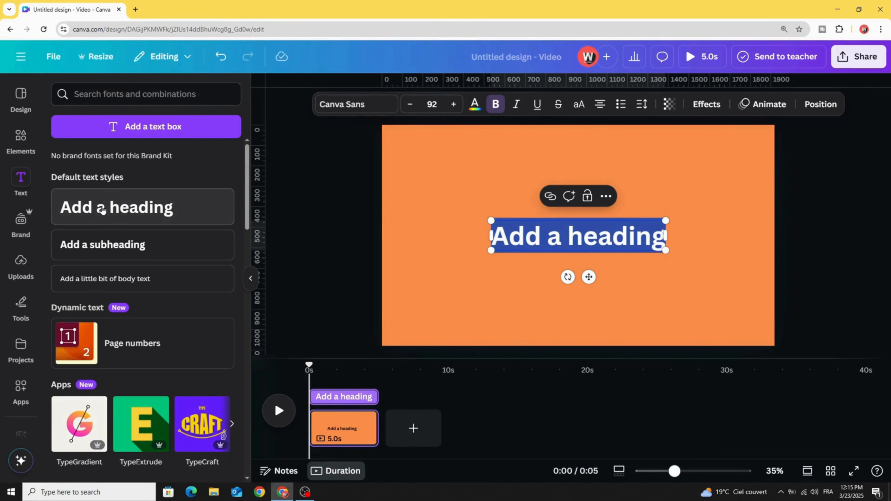
{"action": "type", "text": "M"}
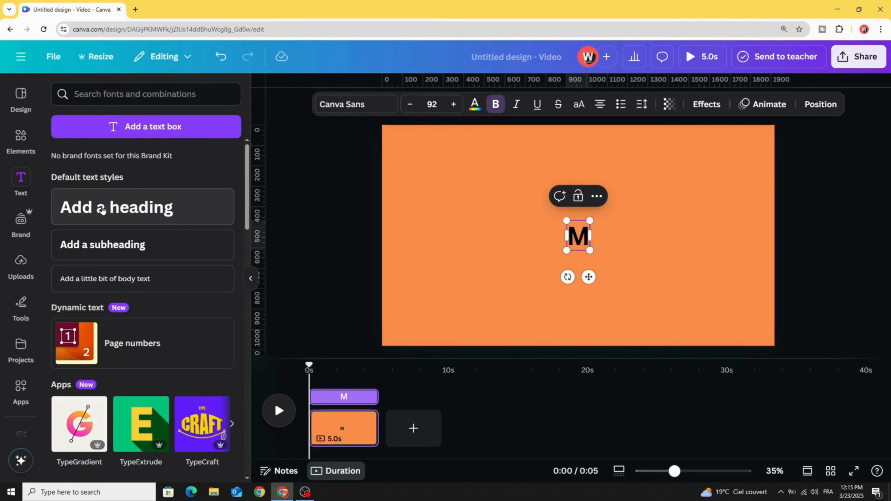
{"action": "type", "text": "odern"}
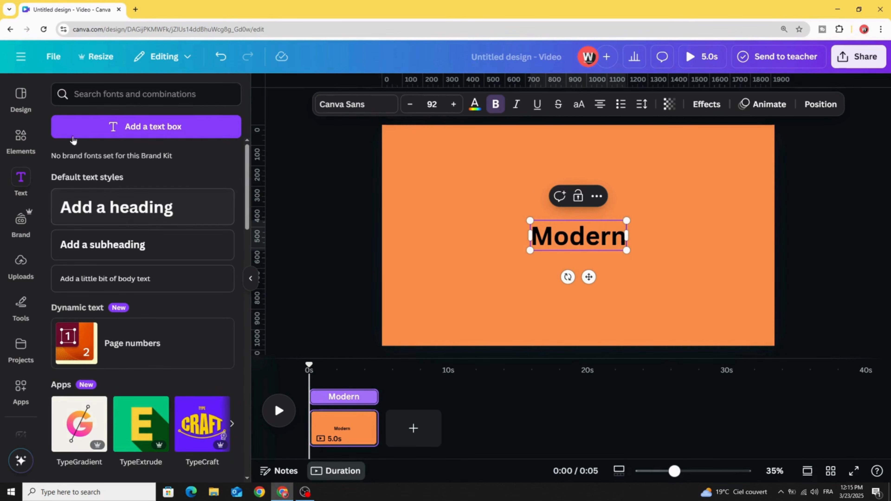
Set the "Modern" heading in the Anton font and colour it white.
{"action": "left_click", "coordinate": [345, 104]}
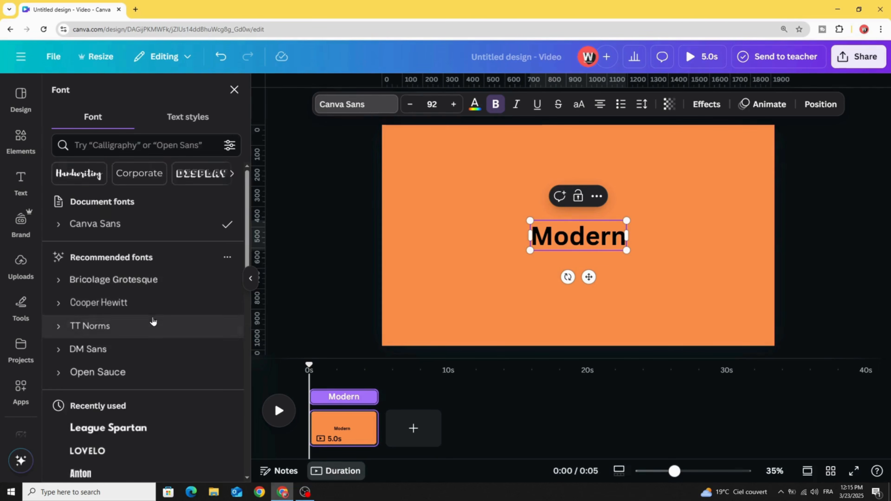
{"action": "scroll", "coordinate": [153, 319], "scroll_direction": "down", "scroll_amount": 3}
{"action": "scroll", "coordinate": [153, 317], "scroll_direction": "down", "scroll_amount": 1}
{"action": "left_click", "coordinate": [136, 335]}
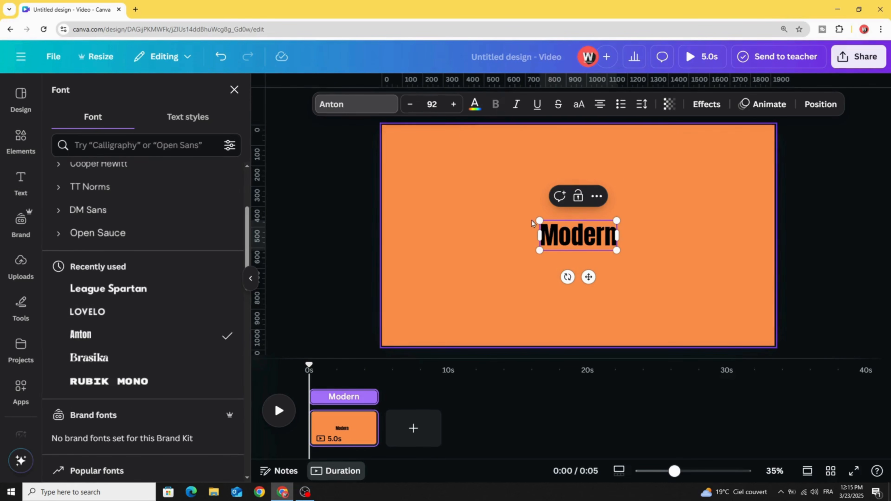
{"action": "left_click", "coordinate": [475, 105]}
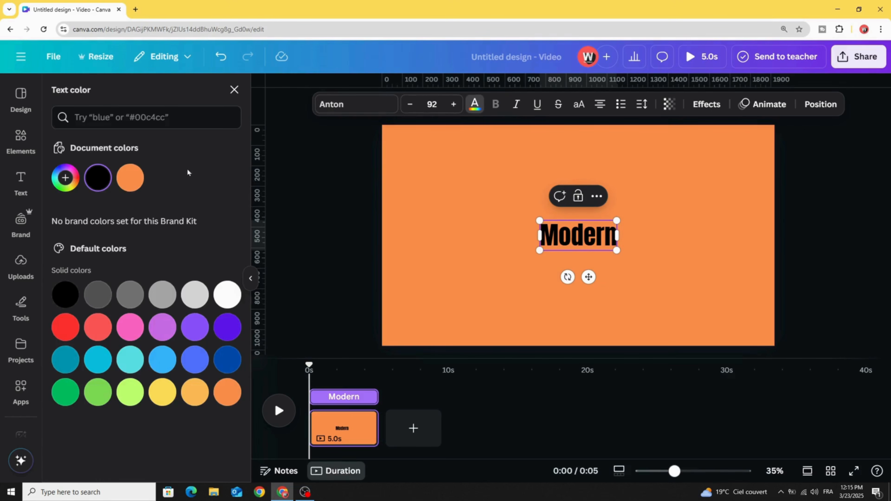
{"action": "left_click", "coordinate": [226, 296]}
{"action": "left_click", "coordinate": [129, 462]}
{"action": "left_click", "coordinate": [483, 260]}
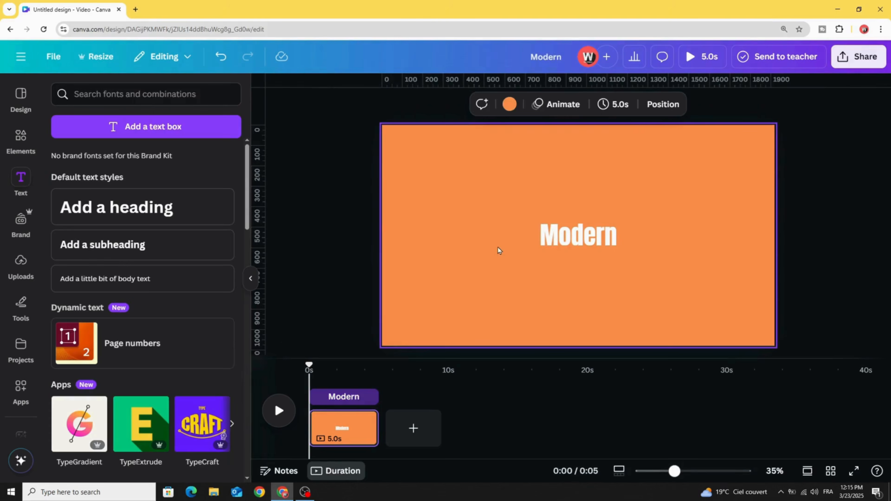
Enlarge the "Modern" heading to a font size of about 371 and centre it on the page.
{"action": "left_click", "coordinate": [575, 236]}
{"action": "left_click_drag", "start_coordinate": [576, 235], "coordinate": [682, 255]}
{"action": "left_click_drag", "start_coordinate": [559, 218], "coordinate": [571, 240]}
{"action": "left_click_drag", "start_coordinate": [464, 190], "coordinate": [434, 179]}
{"action": "left_click_drag", "start_coordinate": [692, 280], "coordinate": [747, 303]}
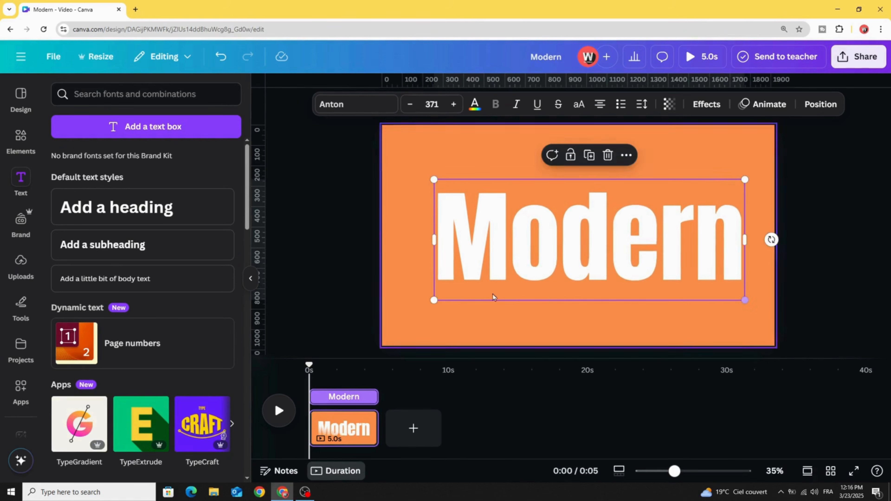
{"action": "left_click", "coordinate": [358, 233]}
{"action": "left_click_drag", "start_coordinate": [473, 248], "coordinate": [463, 251]}
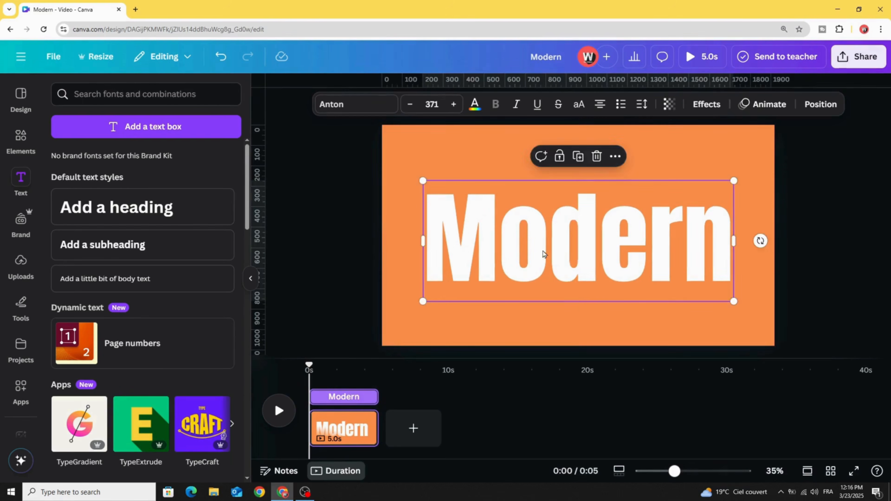
{"action": "left_click_drag", "start_coordinate": [546, 255], "coordinate": [545, 245]}
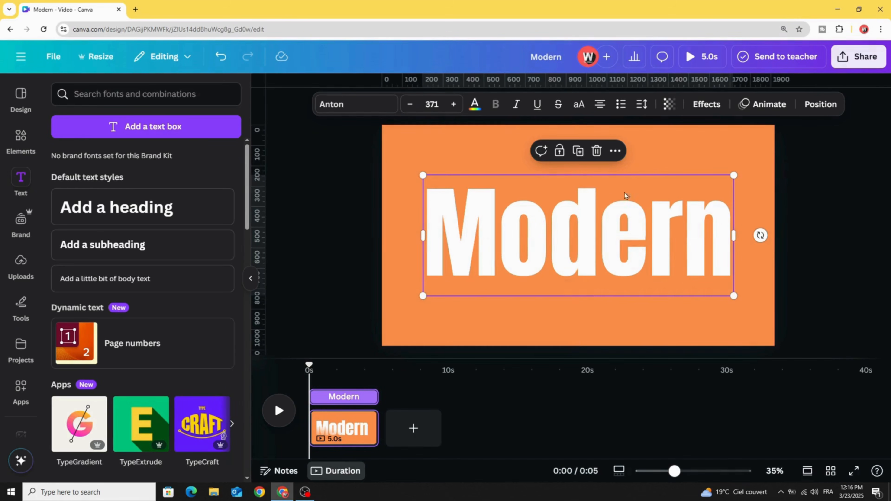
Apply the Stomp animation to the "Modern" heading.
{"action": "left_click", "coordinate": [765, 104]}
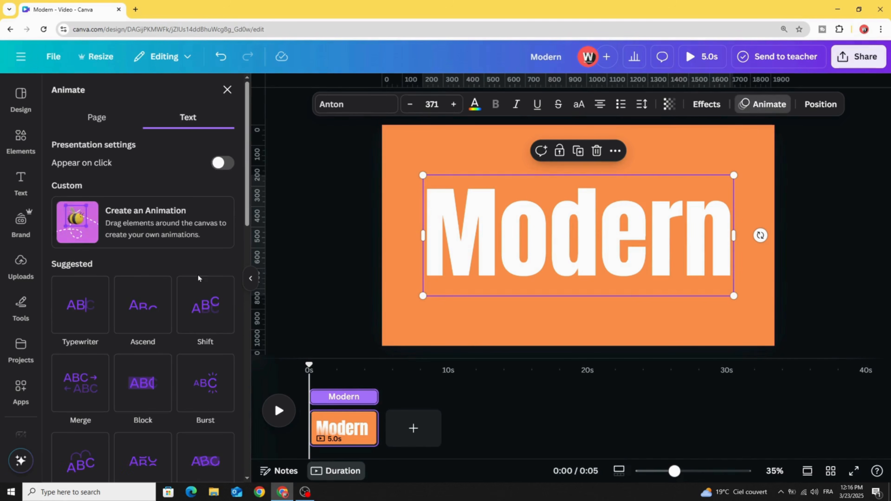
{"action": "scroll", "coordinate": [174, 287], "scroll_direction": "down", "scroll_amount": 5}
{"action": "scroll", "coordinate": [176, 285], "scroll_direction": "down", "scroll_amount": 9}
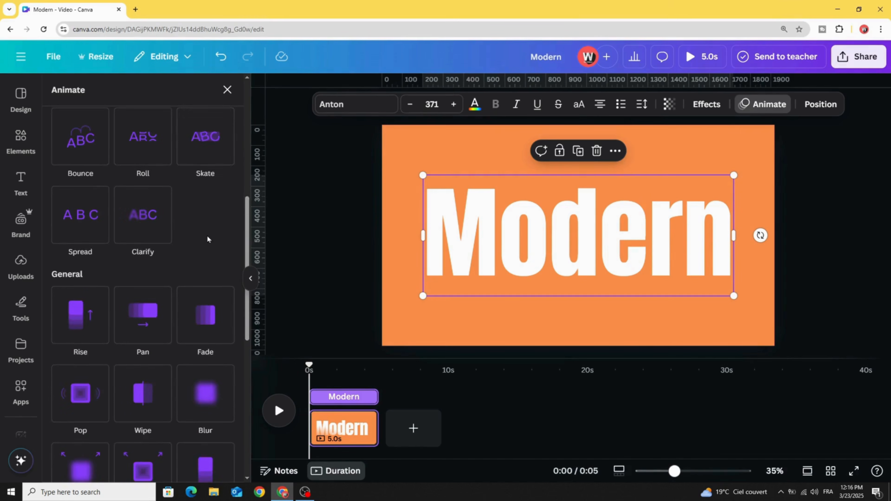
{"action": "scroll", "coordinate": [222, 286], "scroll_direction": "down", "scroll_amount": 3}
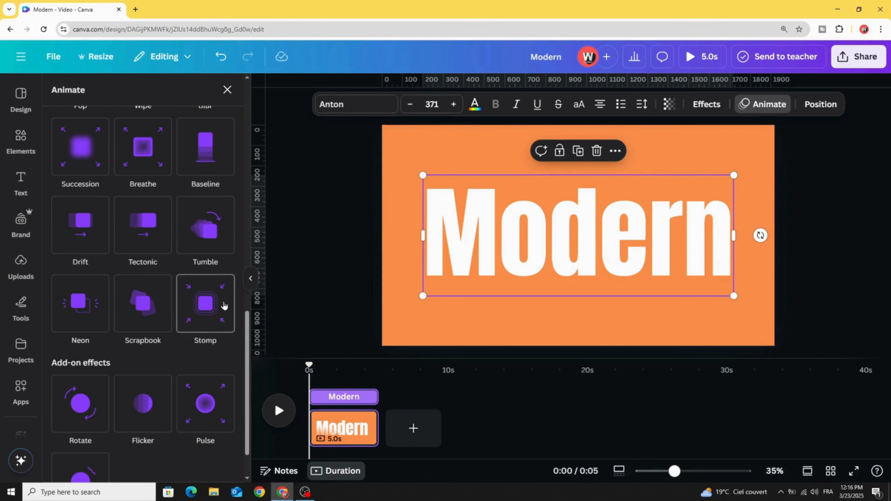
{"action": "left_click", "coordinate": [205, 304]}
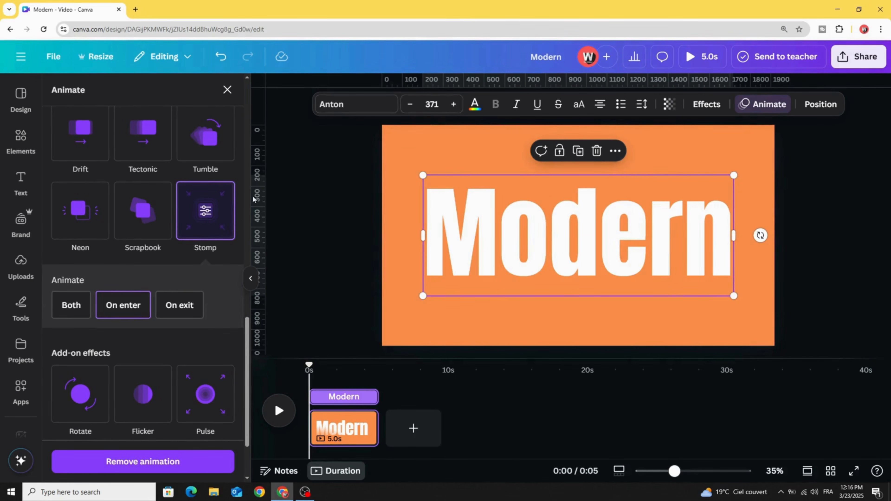
Add a second heading below "Modern" and make its text read "And".
{"action": "left_click", "coordinate": [13, 192]}
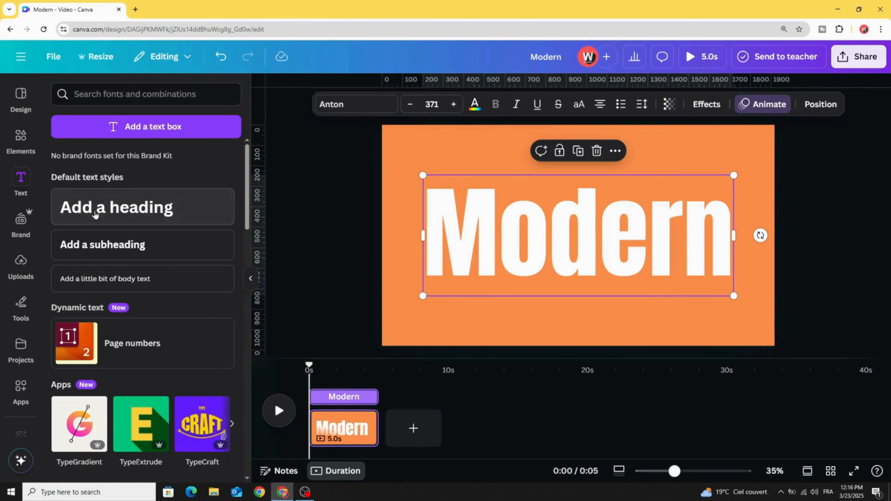
{"action": "left_click", "coordinate": [115, 209]}
{"action": "left_click", "coordinate": [310, 242]}
{"action": "double_click", "coordinate": [549, 315]}
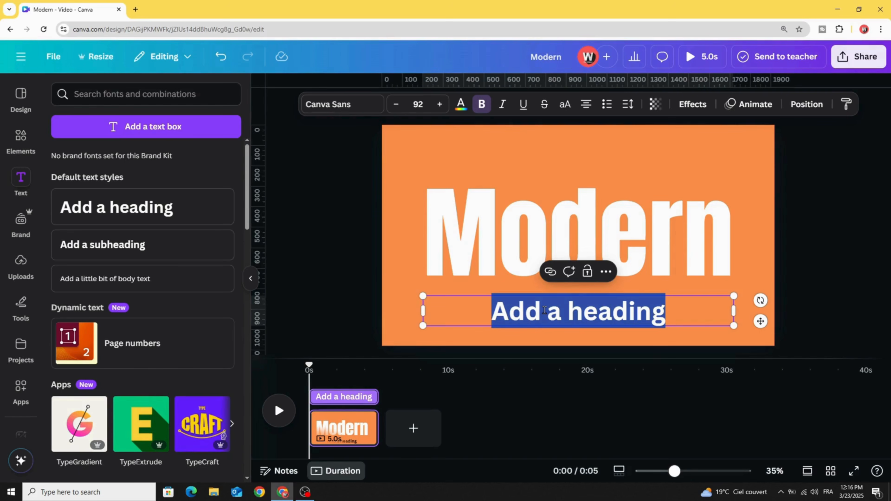
{"action": "type", "text": "an"}
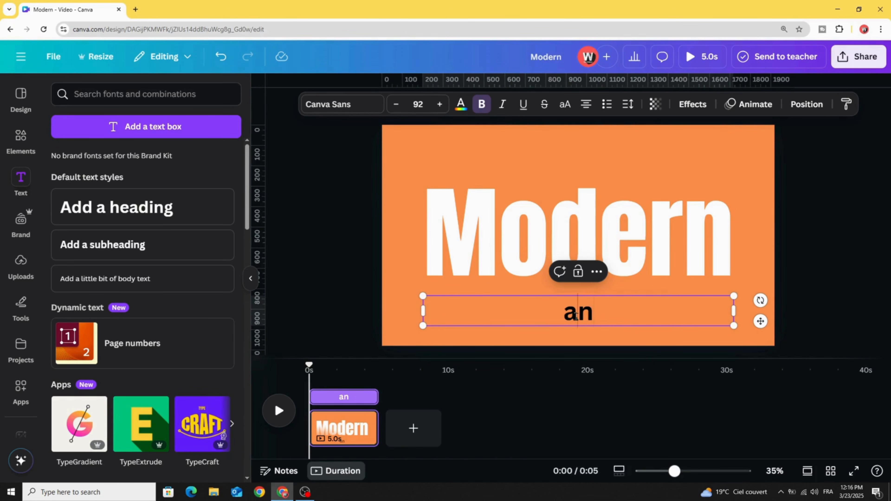
{"action": "double_click", "coordinate": [576, 316]}
{"action": "type", "text": "A"}
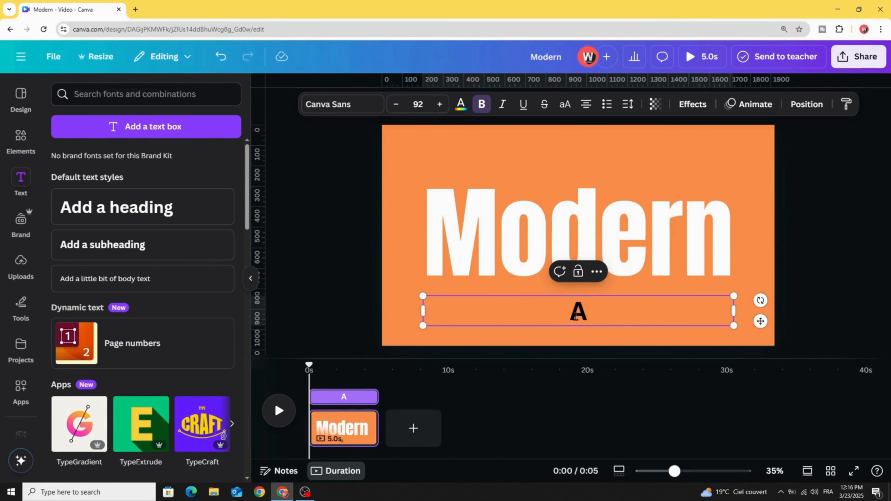
{"action": "type", "text": "nd"}
{"action": "left_click", "coordinate": [356, 299]}
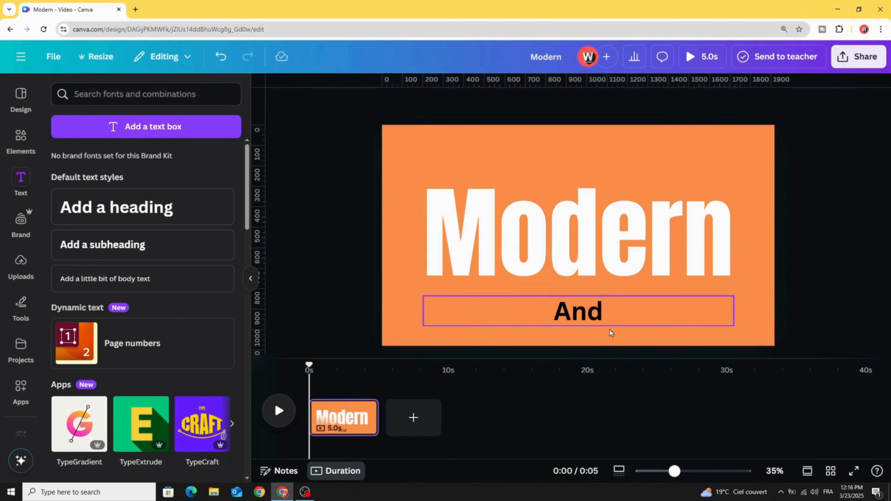
Colour the "And" text white and change its font to Anton.
{"action": "left_click", "coordinate": [577, 313]}
{"action": "left_click", "coordinate": [461, 104]}
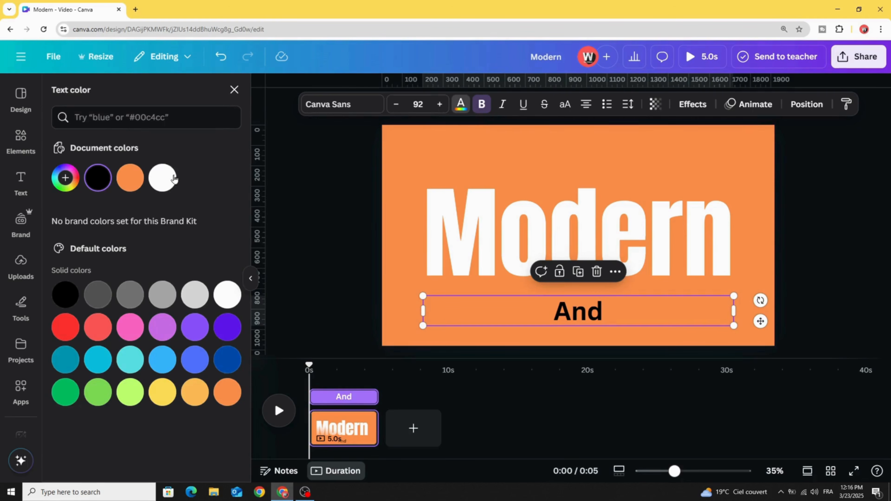
{"action": "left_click", "coordinate": [165, 178]}
{"action": "left_click", "coordinate": [332, 279]}
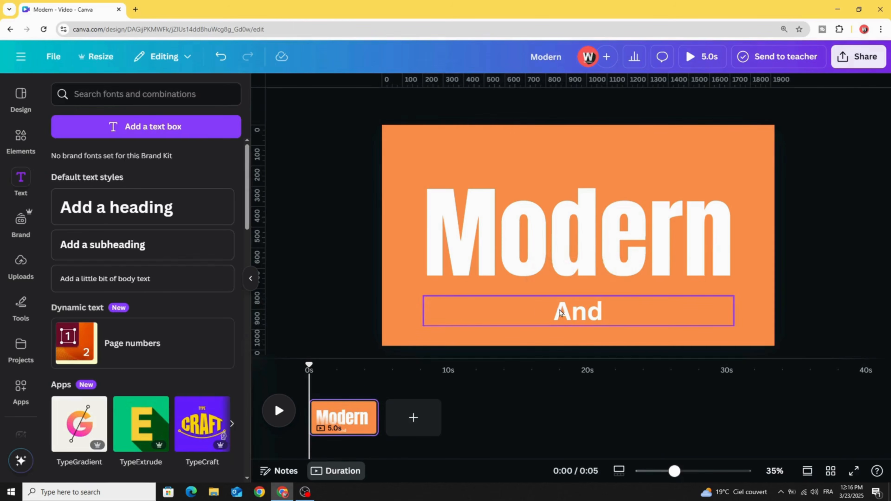
{"action": "left_click", "coordinate": [577, 312]}
{"action": "left_click", "coordinate": [329, 104]}
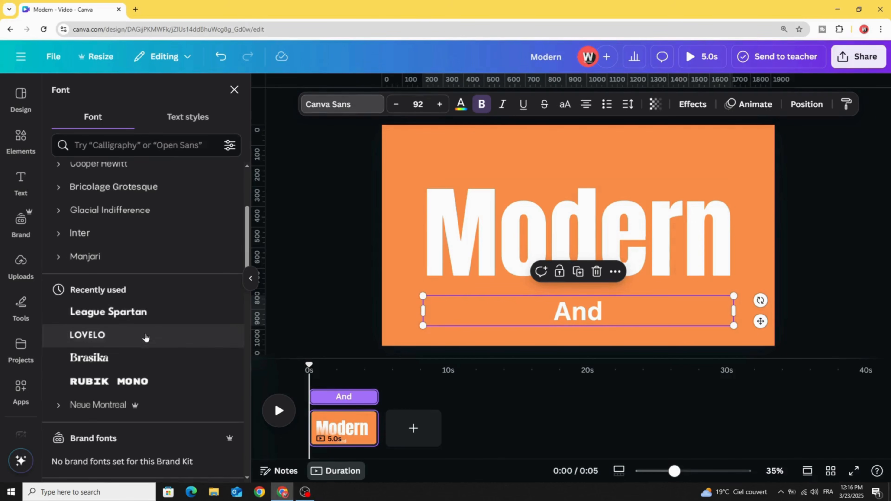
{"action": "scroll", "coordinate": [162, 267], "scroll_direction": "up", "scroll_amount": 2}
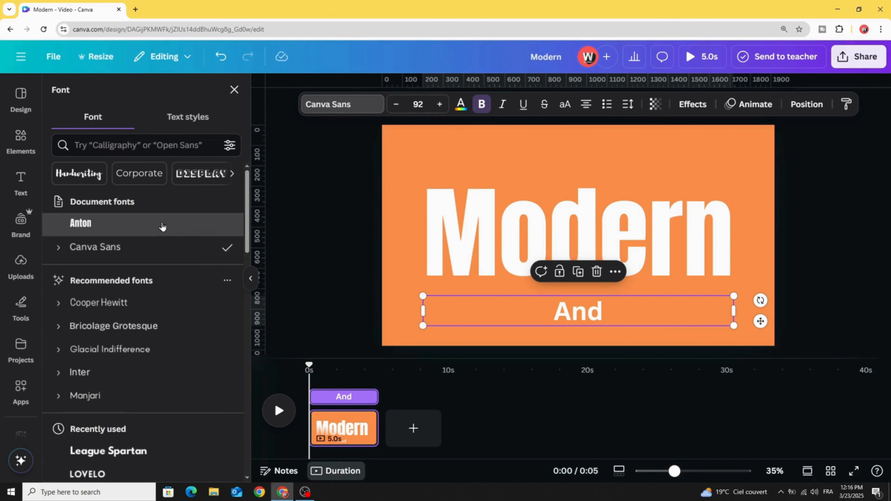
{"action": "left_click", "coordinate": [155, 222]}
{"action": "left_click", "coordinate": [428, 301]}
{"action": "left_click", "coordinate": [516, 314]}
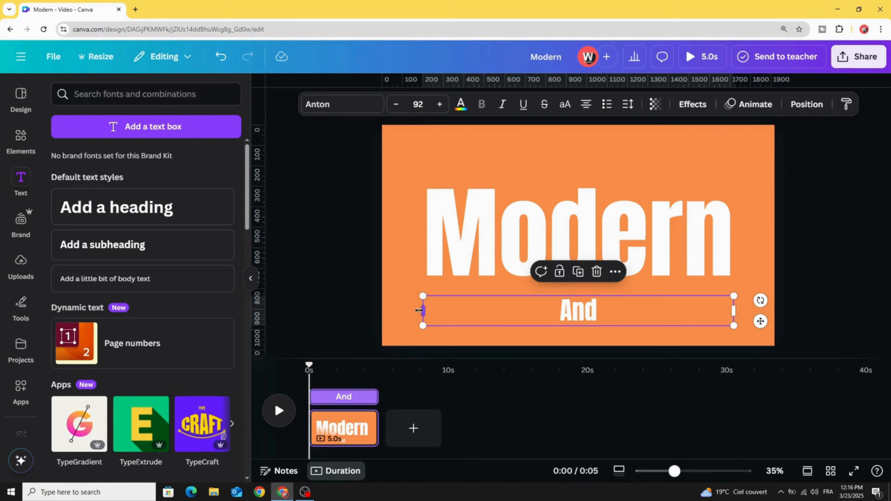
Narrow the "And" text box, enlarge it to a font size of about 188, and place it off the page's left edge.
{"action": "left_click_drag", "start_coordinate": [419, 311], "coordinate": [583, 311]}
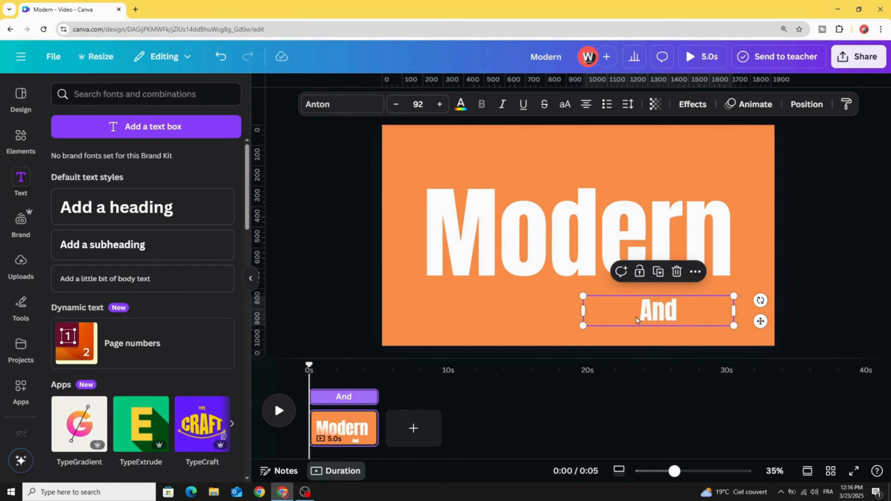
{"action": "left_click_drag", "start_coordinate": [684, 310], "coordinate": [595, 299]}
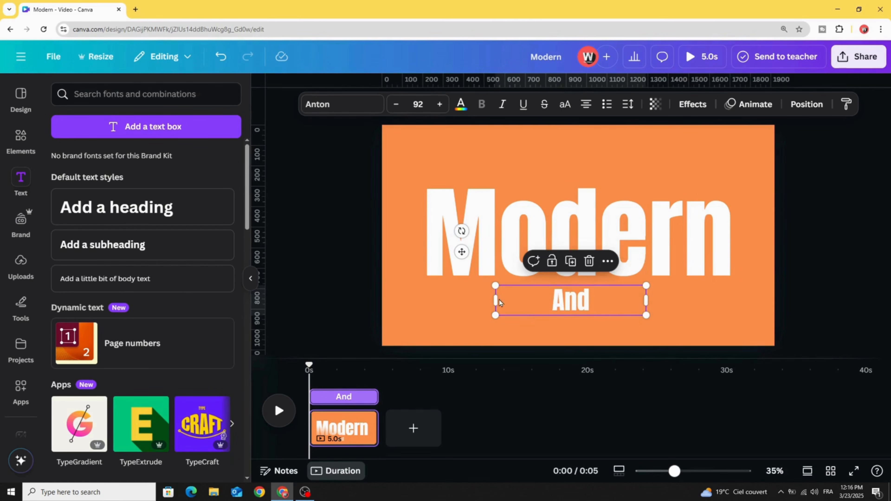
{"action": "left_click_drag", "start_coordinate": [501, 301], "coordinate": [488, 254]}
{"action": "left_click_drag", "start_coordinate": [580, 289], "coordinate": [360, 282]}
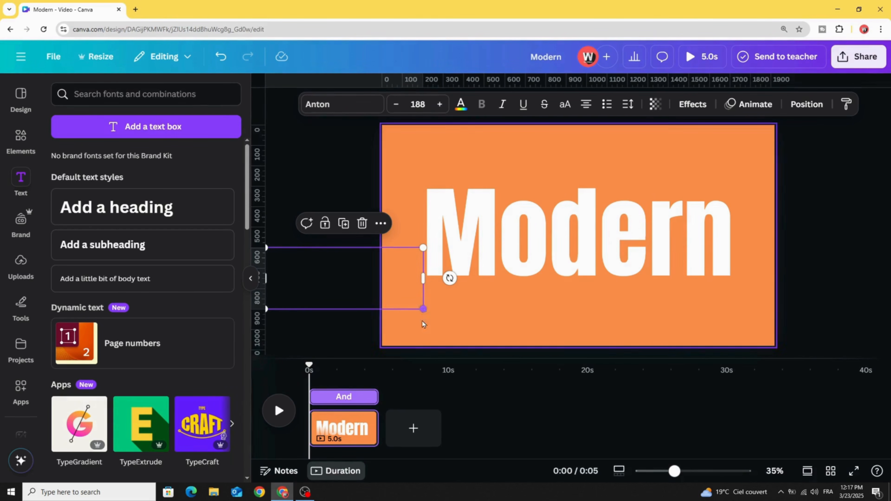
Shorten the page to 2.0 seconds on the timeline and duplicate it.
{"action": "left_click_drag", "start_coordinate": [367, 431], "coordinate": [333, 428]}
{"action": "left_click", "coordinate": [323, 420]}
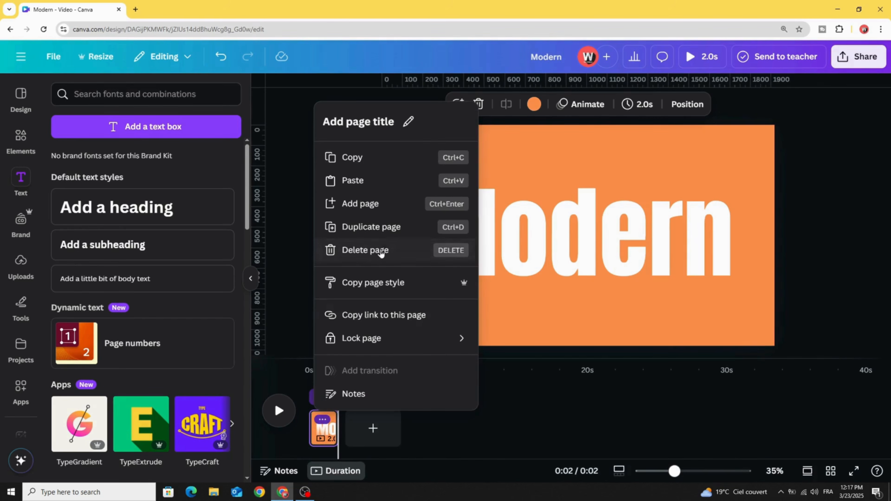
{"action": "left_click", "coordinate": [391, 227]}
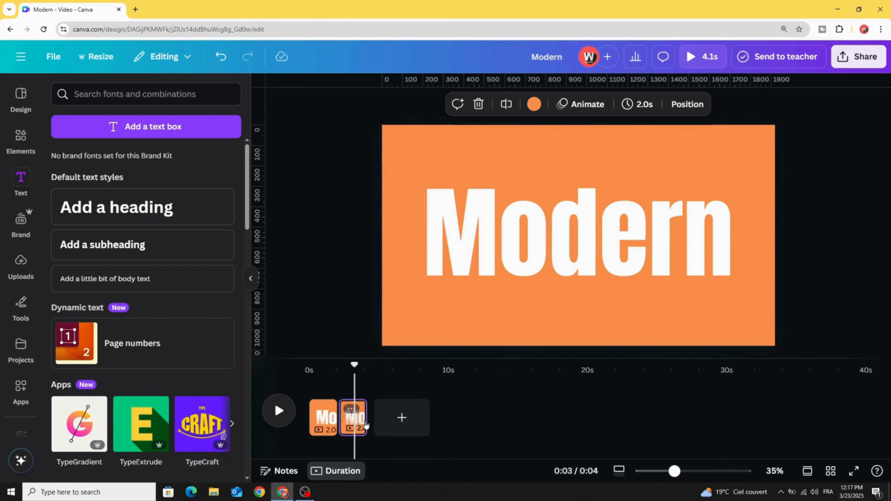
On the second page, shrink the "Modern" text to a font size of about 291 and move it up, centred horizontally.
{"action": "left_click", "coordinate": [509, 260]}
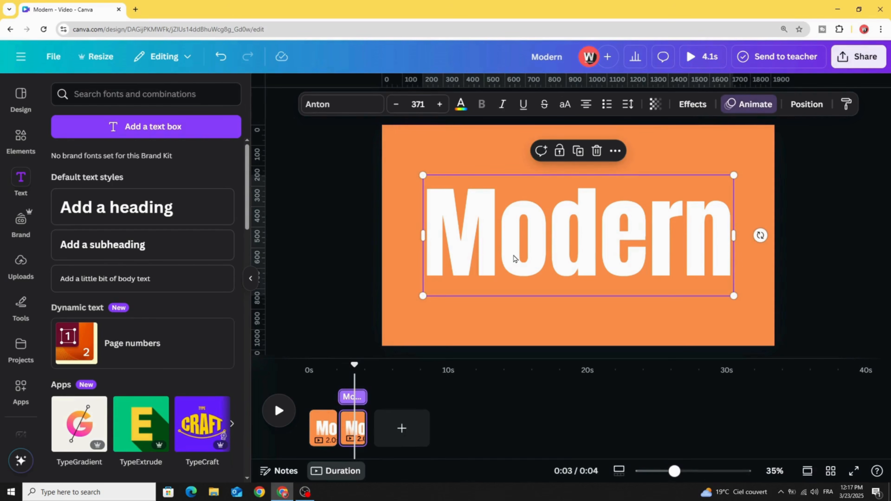
{"action": "left_click_drag", "start_coordinate": [426, 180], "coordinate": [489, 205]}
{"action": "left_click_drag", "start_coordinate": [535, 251], "coordinate": [500, 245]}
{"action": "left_click_drag", "start_coordinate": [557, 274], "coordinate": [556, 230]}
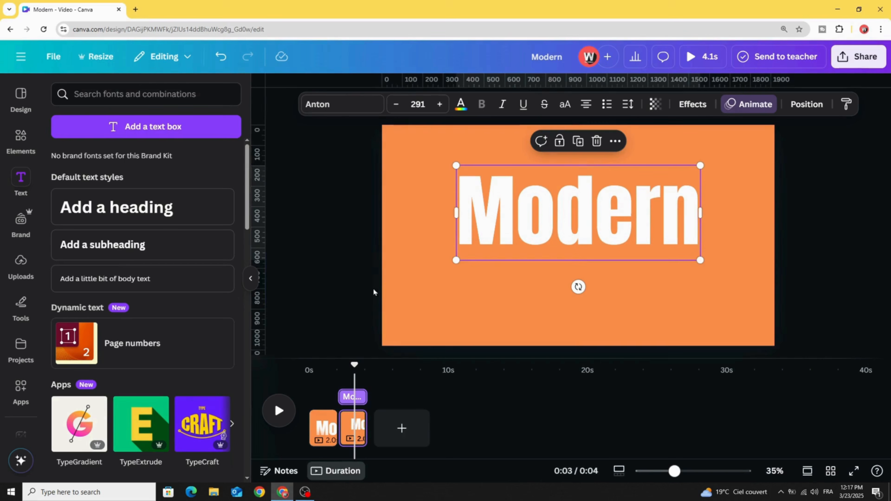
Bring the off-page "And" text onto the second page and centre it directly beneath "Modern".
{"action": "left_click", "coordinate": [386, 290]}
{"action": "left_click_drag", "start_coordinate": [364, 288], "coordinate": [575, 283]}
{"action": "left_click", "coordinate": [501, 224]}
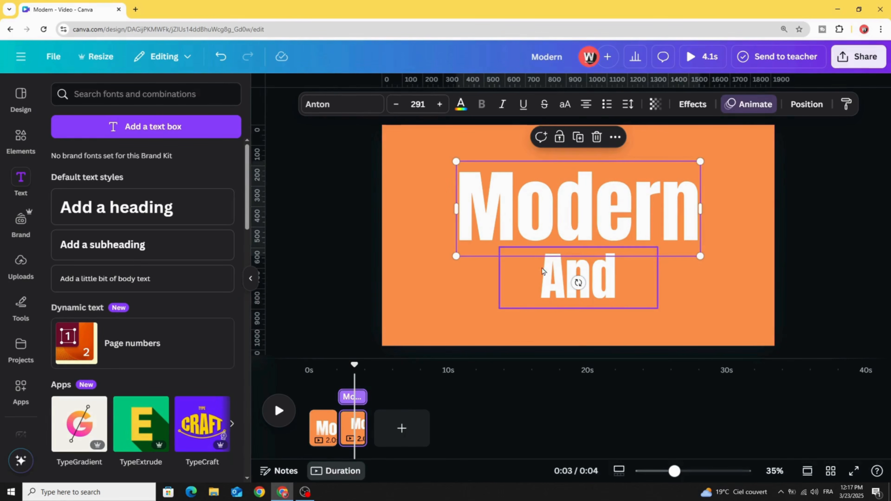
{"action": "left_click", "coordinate": [562, 283]}
{"action": "left_click_drag", "start_coordinate": [562, 282], "coordinate": [562, 277]}
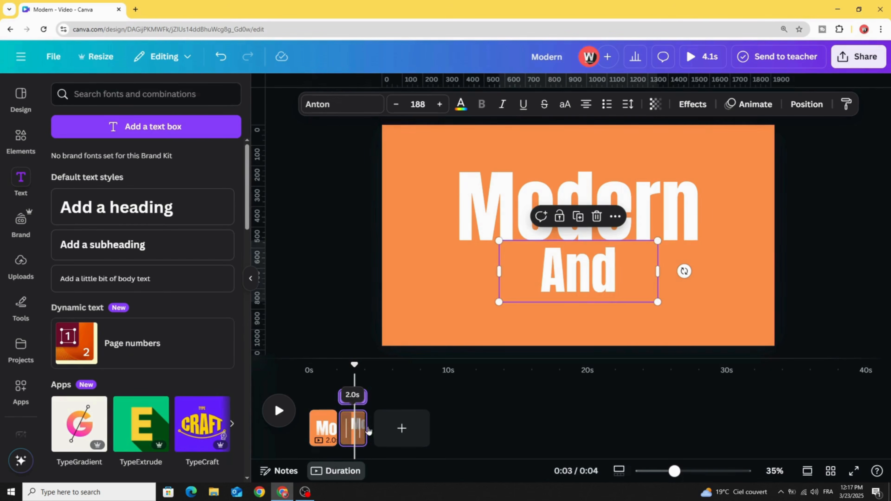
Lengthen the second page to 2.5 seconds and remove the Stomp animation from its "Modern" text.
{"action": "left_click_drag", "start_coordinate": [367, 429], "coordinate": [374, 428]}
{"action": "left_click", "coordinate": [496, 211]}
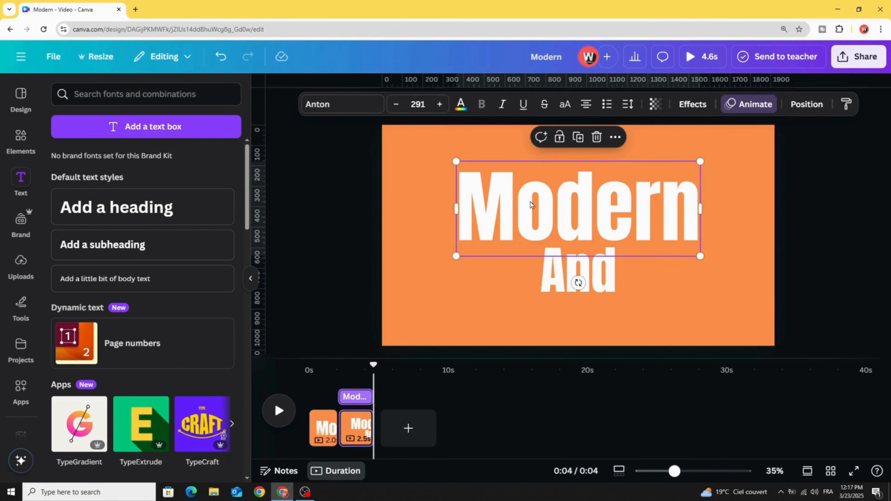
{"action": "left_click", "coordinate": [751, 107]}
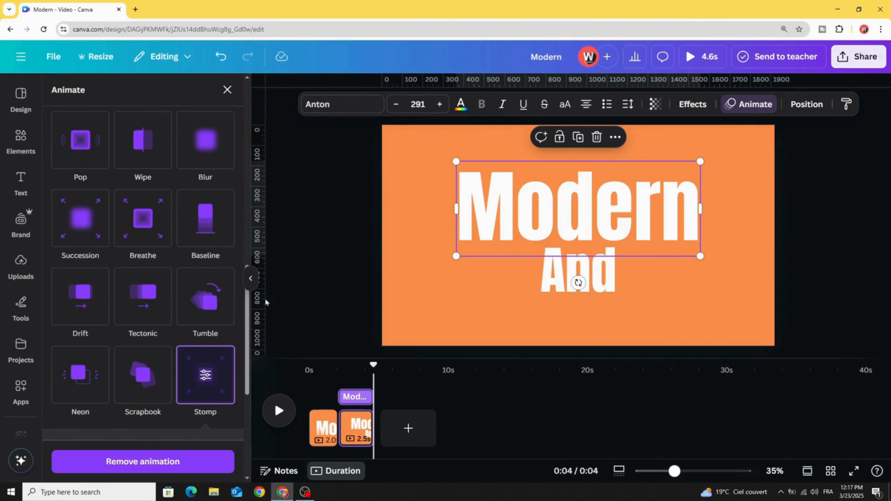
{"action": "left_click", "coordinate": [178, 463]}
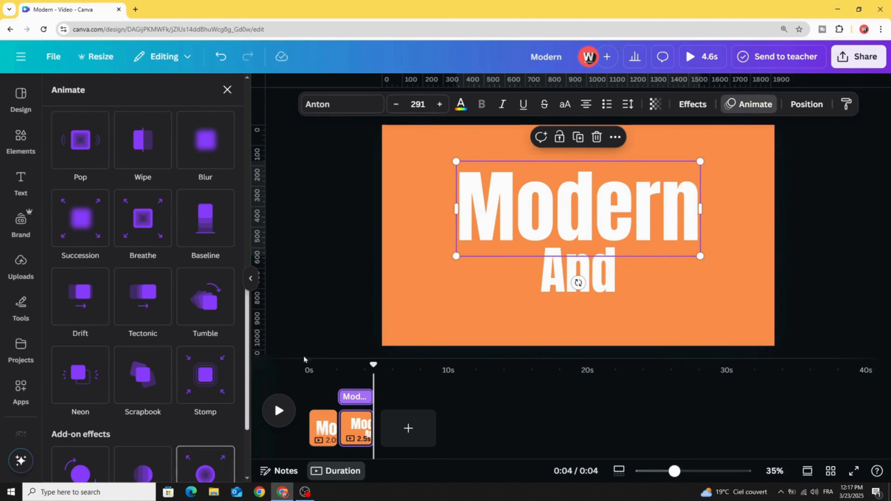
{"action": "left_click", "coordinate": [378, 279]}
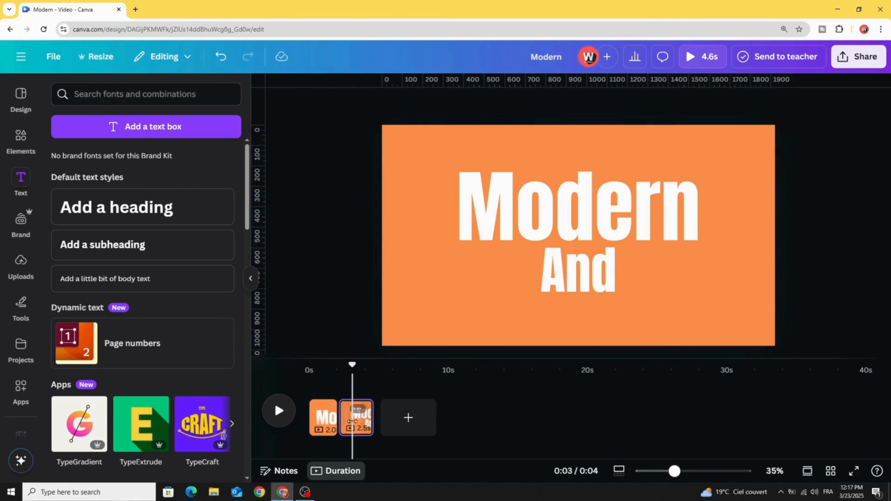
Add a heading reading "Easy" to the second page, below and to the left of "And".
{"action": "left_click", "coordinate": [167, 219]}
{"action": "left_click_drag", "start_coordinate": [524, 239], "coordinate": [423, 317]}
{"action": "left_click", "coordinate": [423, 317]}
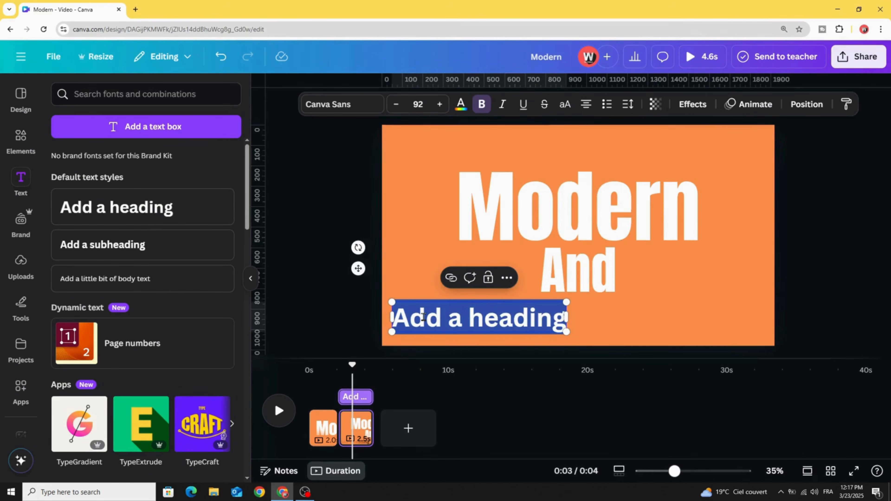
{"action": "type", "text": "Easy"}
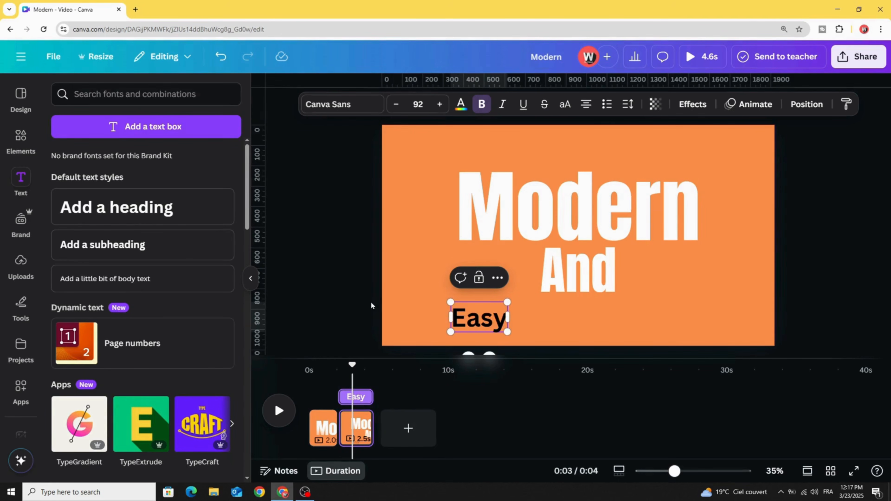
{"action": "left_click_drag", "start_coordinate": [482, 322], "coordinate": [474, 302]}
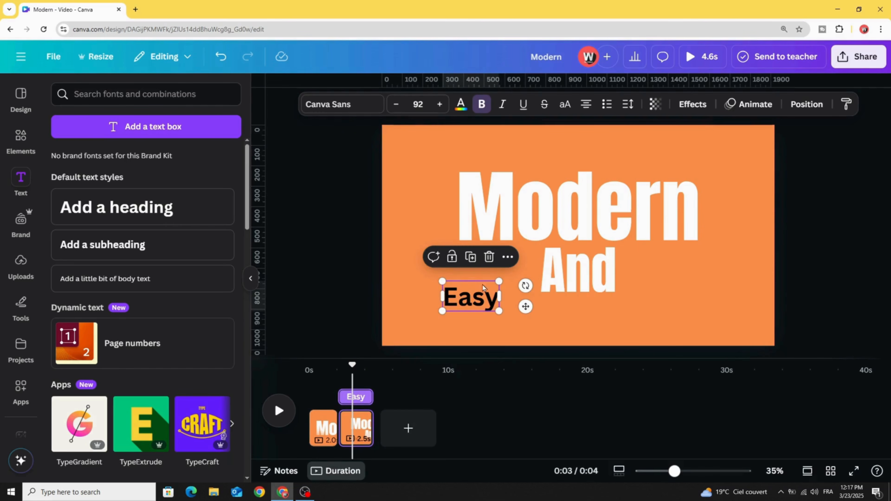
Copy the text style of "And" onto the "Easy" heading.
{"action": "left_click", "coordinate": [583, 271]}
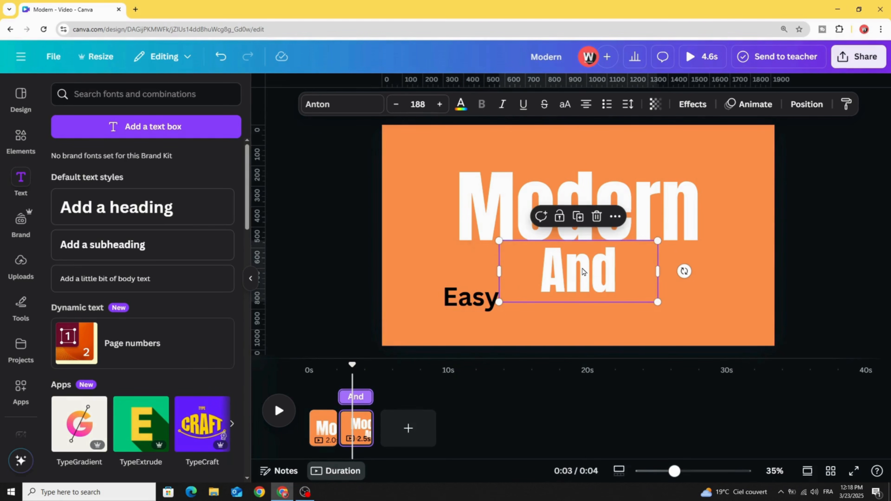
{"action": "left_click", "coordinate": [848, 104]}
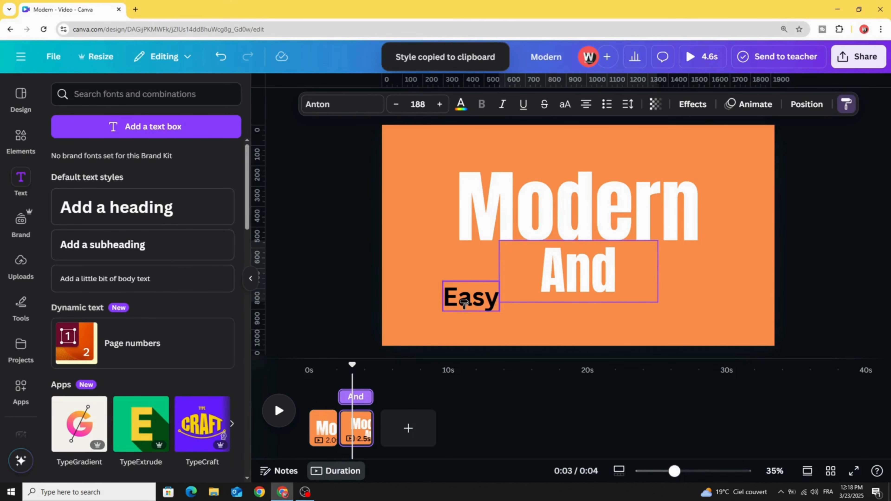
{"action": "left_click", "coordinate": [467, 298]}
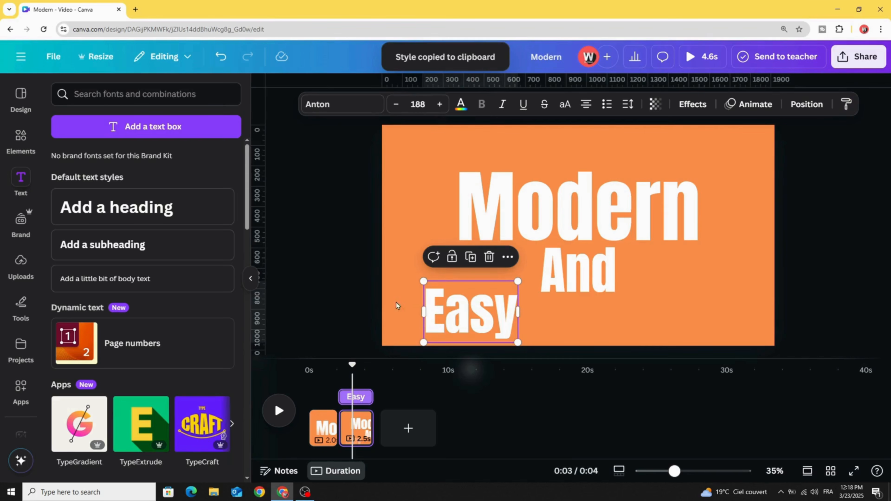
Widen the "Easy" text box on both sides and place the word off the page's left edge.
{"action": "left_click_drag", "start_coordinate": [418, 316], "coordinate": [382, 312]}
{"action": "left_click_drag", "start_coordinate": [522, 313], "coordinate": [573, 313]}
{"action": "left_click_drag", "start_coordinate": [470, 319], "coordinate": [466, 309]}
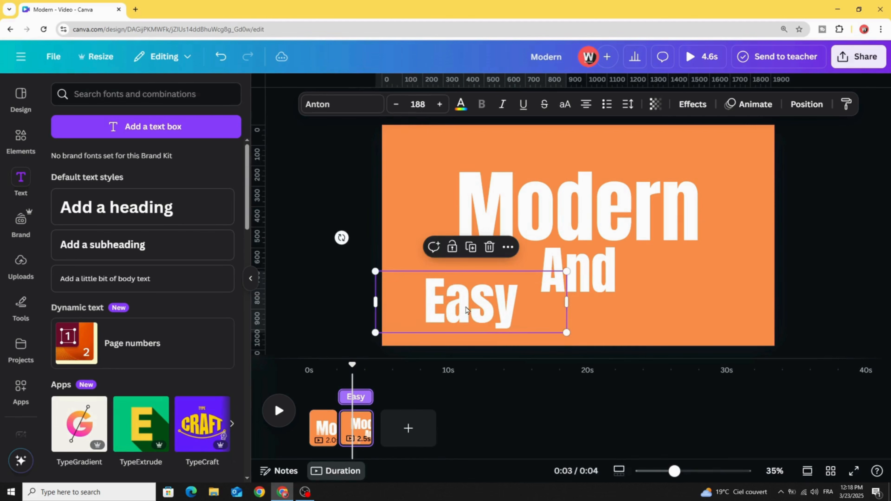
{"action": "left_click_drag", "start_coordinate": [519, 299], "coordinate": [355, 288]}
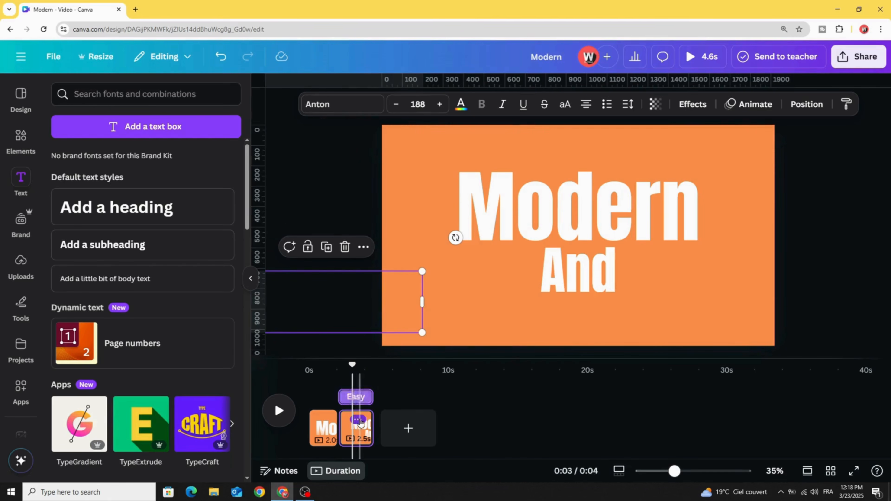
Duplicate the second page and open the copy for editing.
{"action": "left_click", "coordinate": [360, 421]}
{"action": "left_click", "coordinate": [393, 179]}
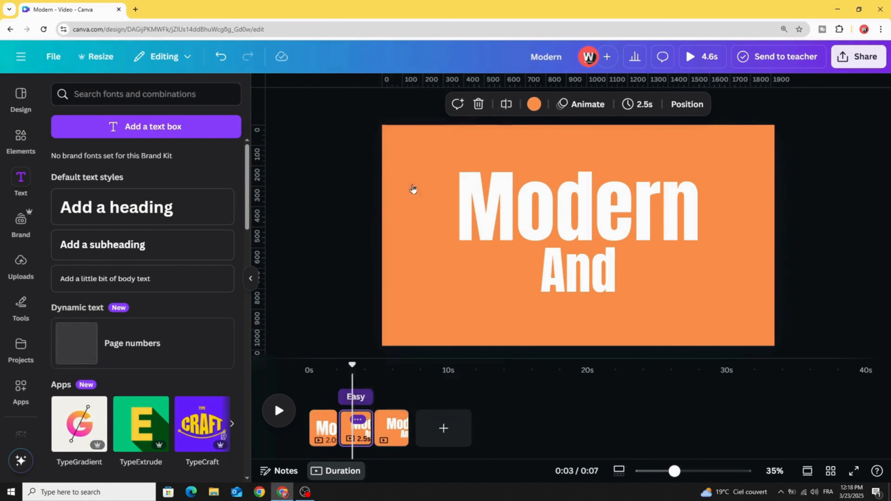
{"action": "left_click", "coordinate": [396, 415]}
On the third page, move "Modern" up, shrink "And" to a font size of about 137, and centre it beneath "Modern".
{"action": "left_click", "coordinate": [532, 219]}
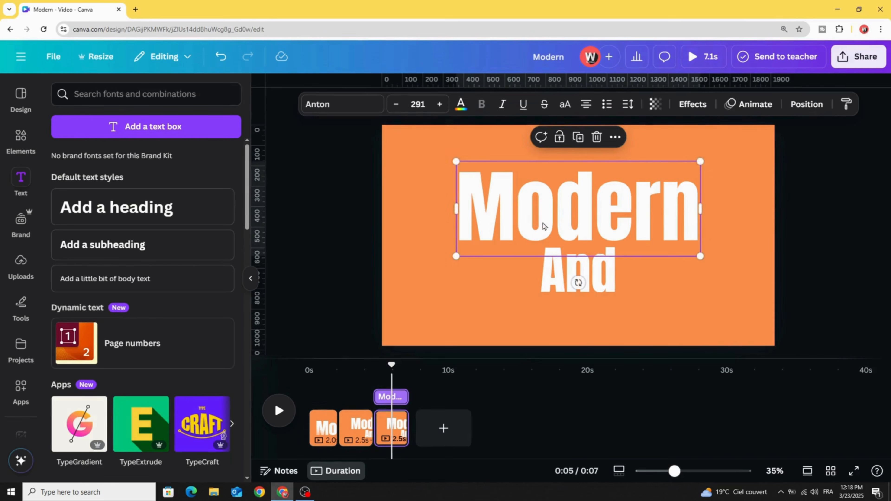
{"action": "left_click_drag", "start_coordinate": [549, 228], "coordinate": [550, 200]}
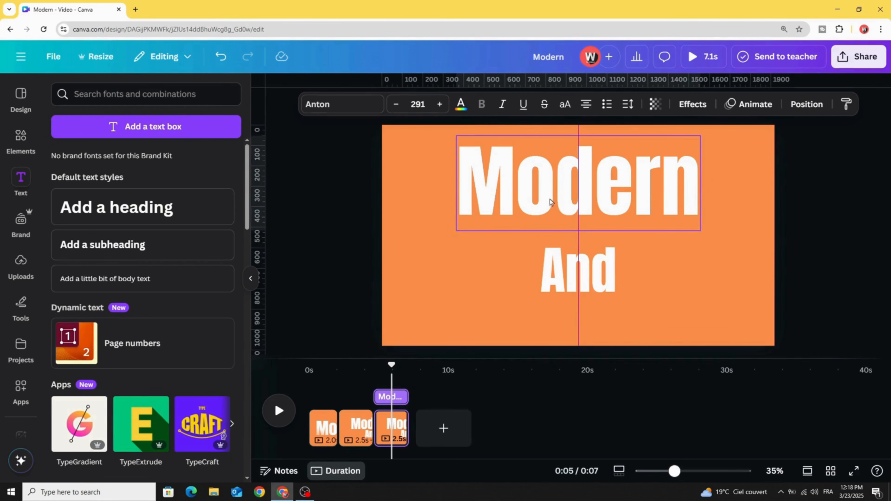
{"action": "left_click_drag", "start_coordinate": [571, 283], "coordinate": [566, 270]}
{"action": "left_click_drag", "start_coordinate": [498, 282], "coordinate": [540, 264]}
{"action": "left_click_drag", "start_coordinate": [602, 241], "coordinate": [581, 245]}
Bring "Easy" onto the third page below "And" and enlarge it to a font size of about 272.
{"action": "left_click", "coordinate": [401, 308]}
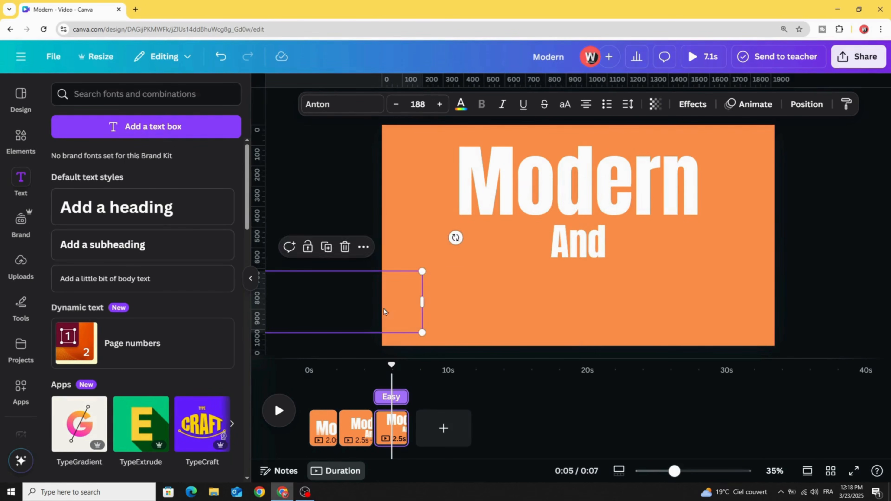
{"action": "left_click_drag", "start_coordinate": [383, 308], "coordinate": [597, 307]}
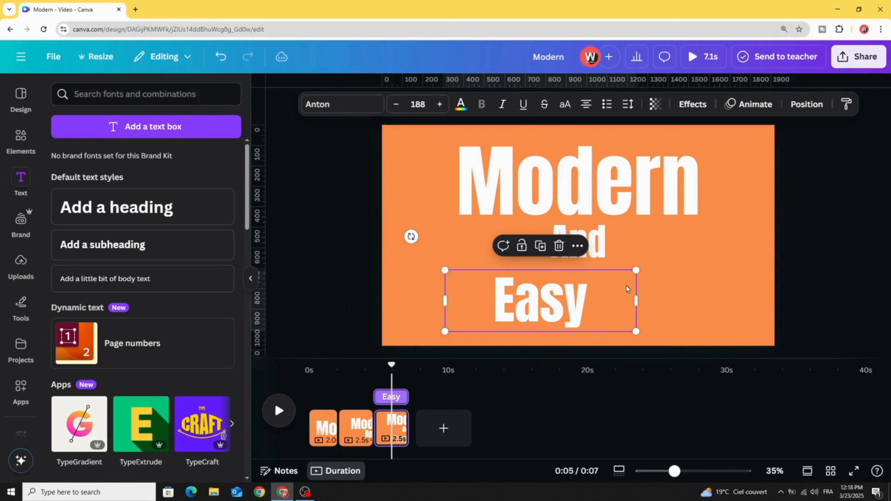
{"action": "left_click_drag", "start_coordinate": [633, 270], "coordinate": [721, 243]}
Nudge "Modern", "And" and "Easy" upward so they stack evenly, with "And" at the page's centre.
{"action": "left_click", "coordinate": [511, 199]}
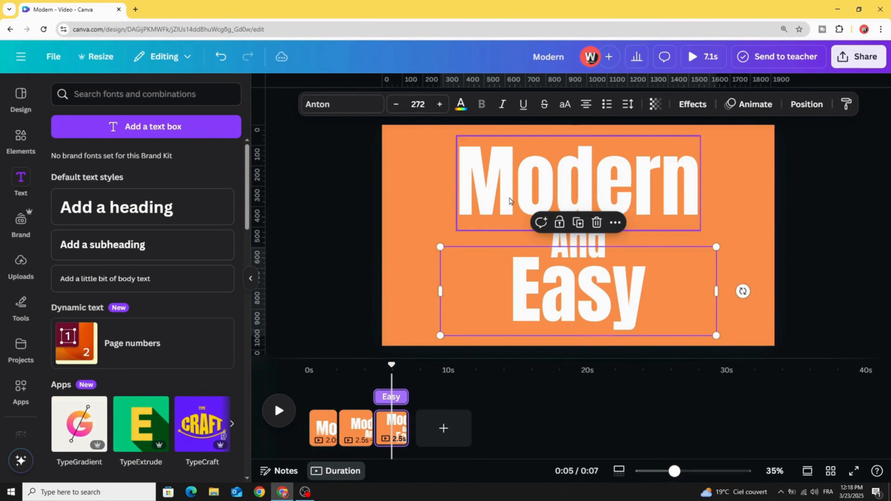
{"action": "left_click_drag", "start_coordinate": [512, 198], "coordinate": [511, 184]}
{"action": "left_click", "coordinate": [558, 240]}
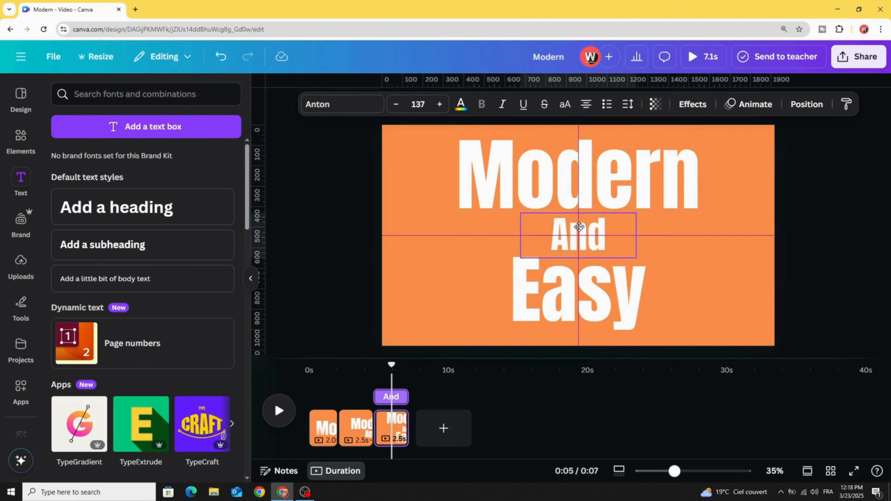
{"action": "left_click", "coordinate": [552, 294]}
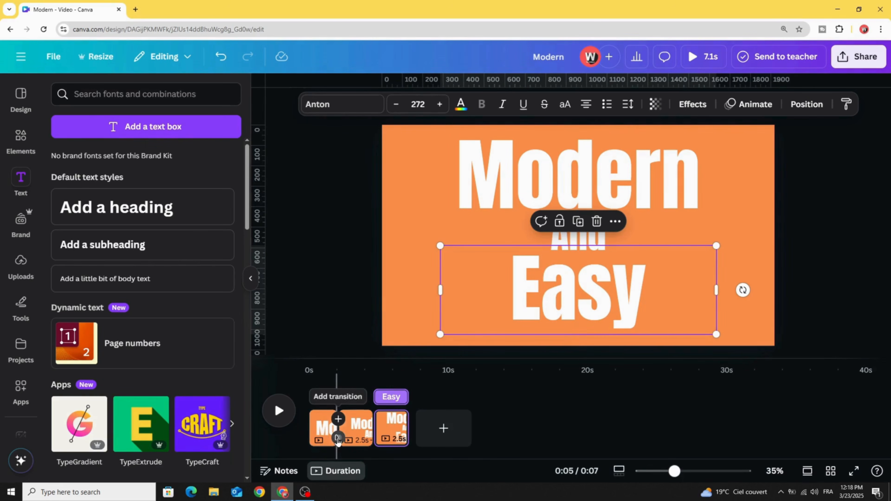
Apply a 1-second Match & Move transition between all pages and play the video.
{"action": "left_click", "coordinate": [337, 440]}
{"action": "left_click", "coordinate": [92, 343]}
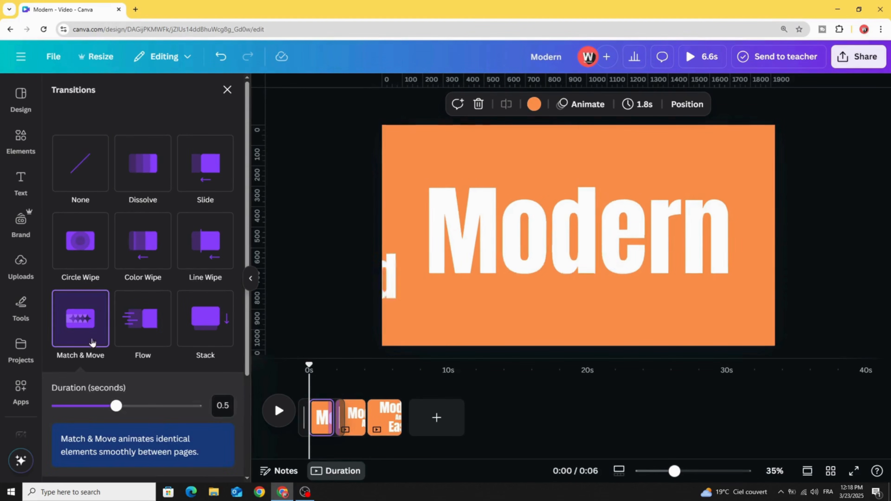
{"action": "left_click_drag", "start_coordinate": [116, 407], "coordinate": [175, 408]}
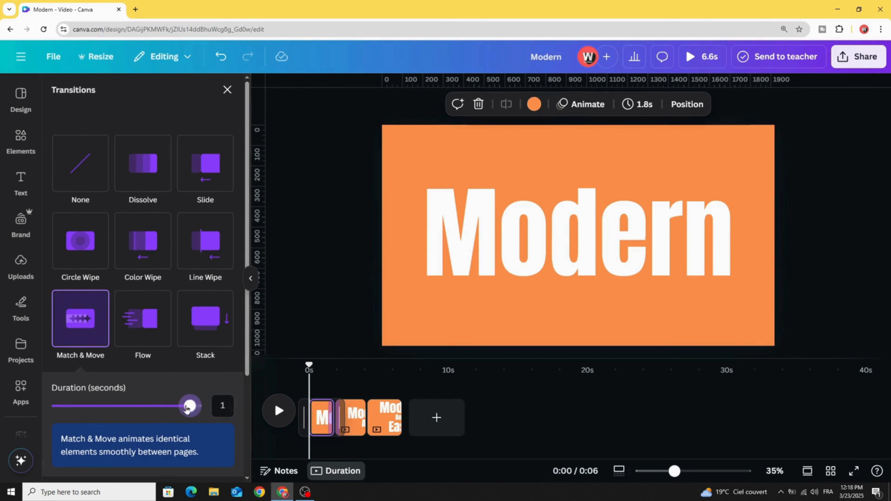
{"action": "scroll", "coordinate": [185, 383], "scroll_direction": "down", "scroll_amount": 4}
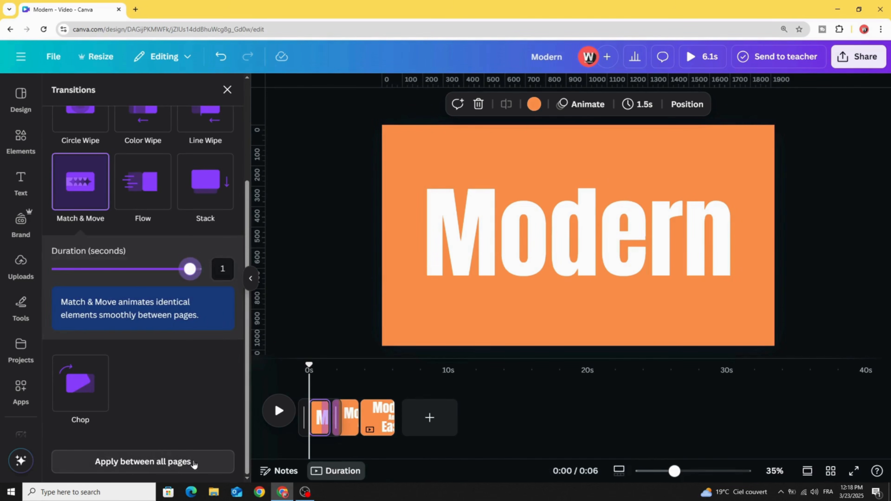
{"action": "left_click", "coordinate": [178, 466]}
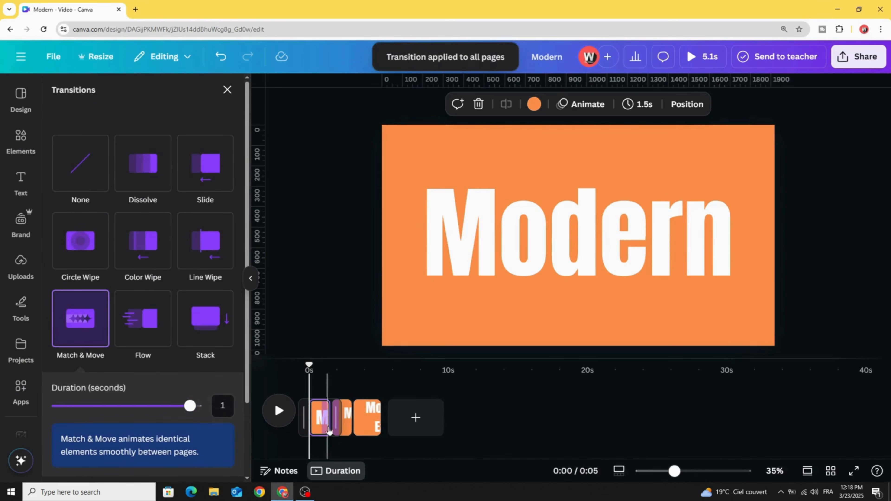
{"action": "left_click", "coordinate": [278, 410]}
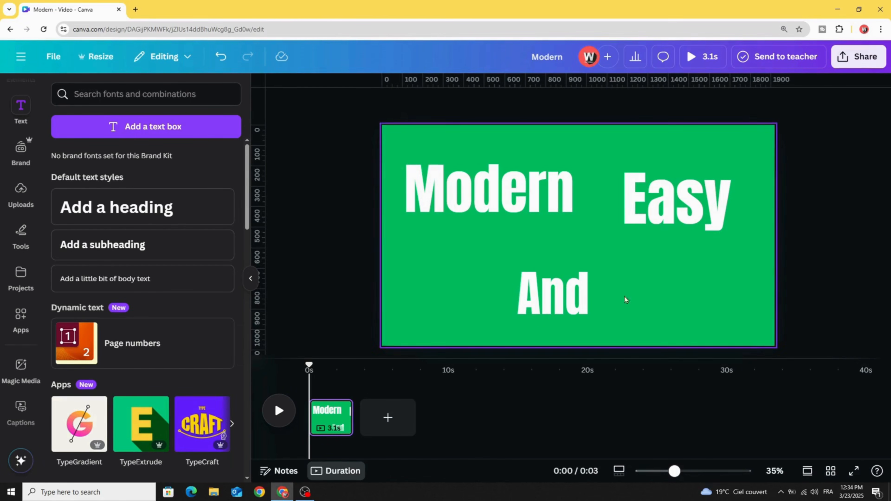
On the green page, move the "Easy" and "And" texts off the page's right edge.
{"action": "left_click", "coordinate": [648, 211]}
{"action": "left_click_drag", "start_coordinate": [648, 210], "coordinate": [805, 245]}
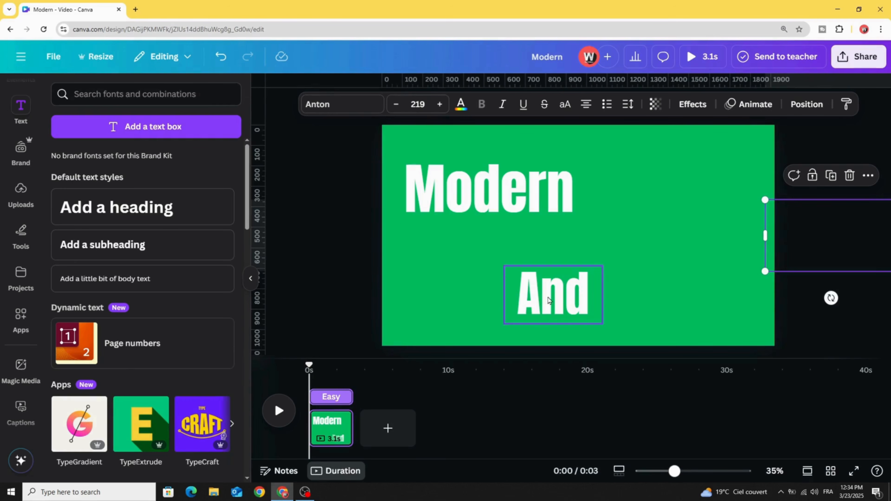
{"action": "left_click_drag", "start_coordinate": [545, 299], "coordinate": [804, 240]}
Enlarge the "Modern" text on the green page to a font size of about 359 and centre it.
{"action": "left_click", "coordinate": [518, 207]}
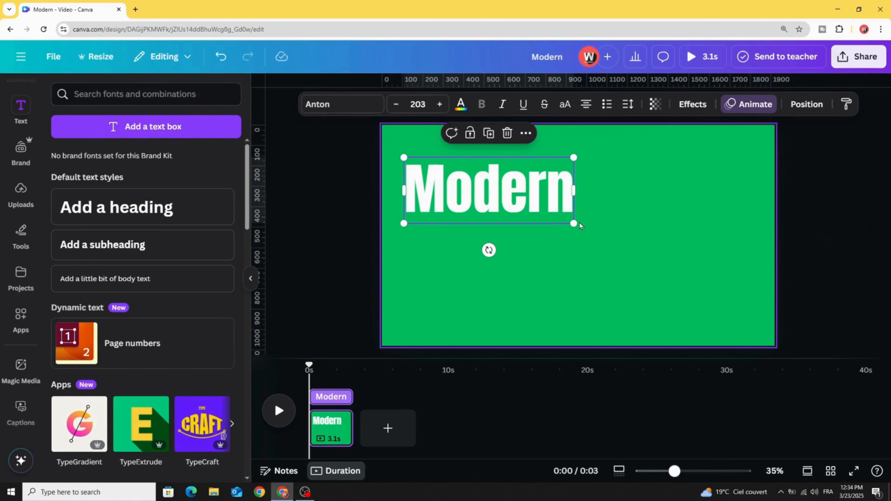
{"action": "left_click_drag", "start_coordinate": [577, 223], "coordinate": [650, 275]}
{"action": "left_click_drag", "start_coordinate": [514, 205], "coordinate": [537, 225]}
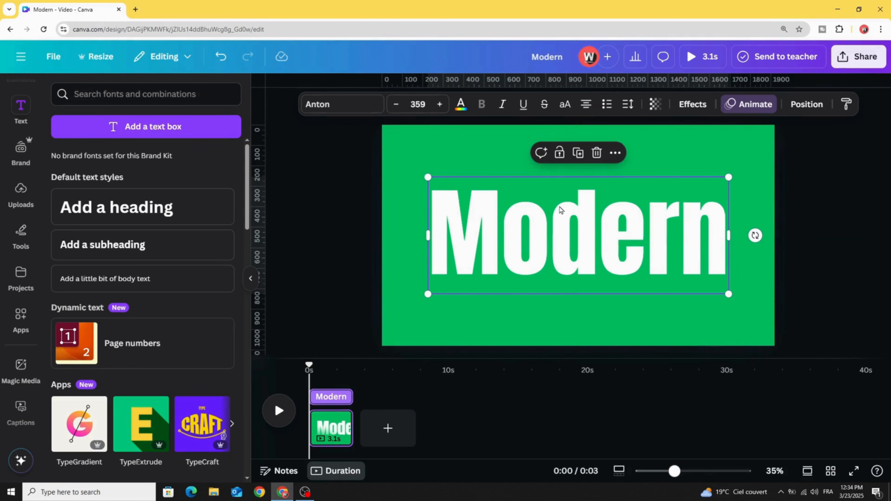
Review the Stomp animation settings of the "Modern" text.
{"action": "left_click", "coordinate": [737, 105]}
{"action": "scroll", "coordinate": [199, 291], "scroll_direction": "down", "scroll_amount": 10}
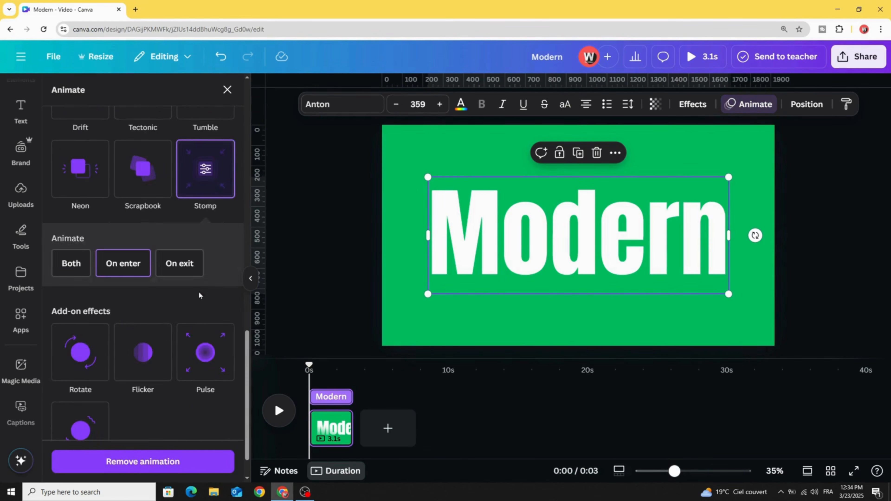
{"action": "scroll", "coordinate": [211, 259], "scroll_direction": "up", "scroll_amount": 2}
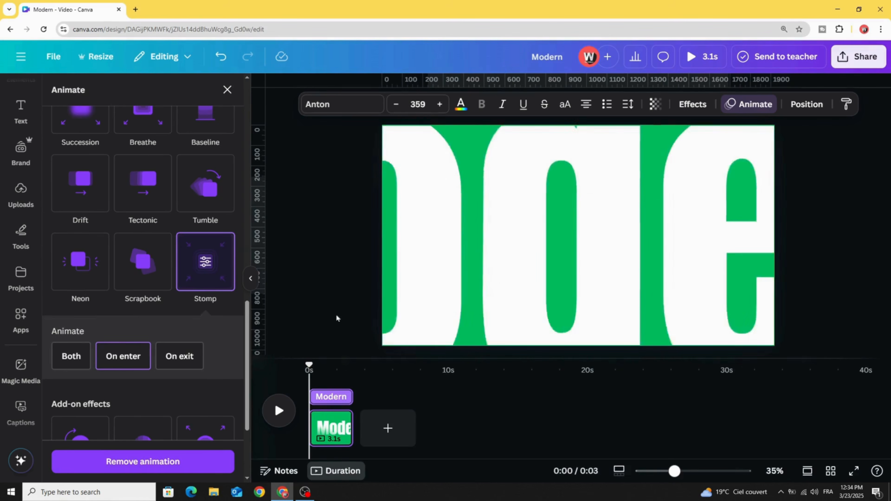
On a duplicate of the green page, shrink "Modern" to about 228 on the left and bring in "And" beside it at about 191.
{"action": "left_click", "coordinate": [337, 420]}
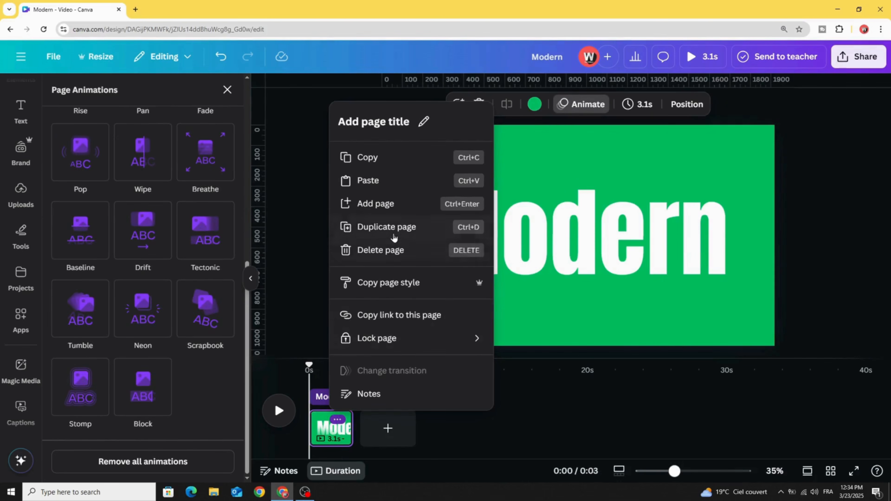
{"action": "left_click", "coordinate": [372, 227]}
{"action": "left_click", "coordinate": [533, 234]}
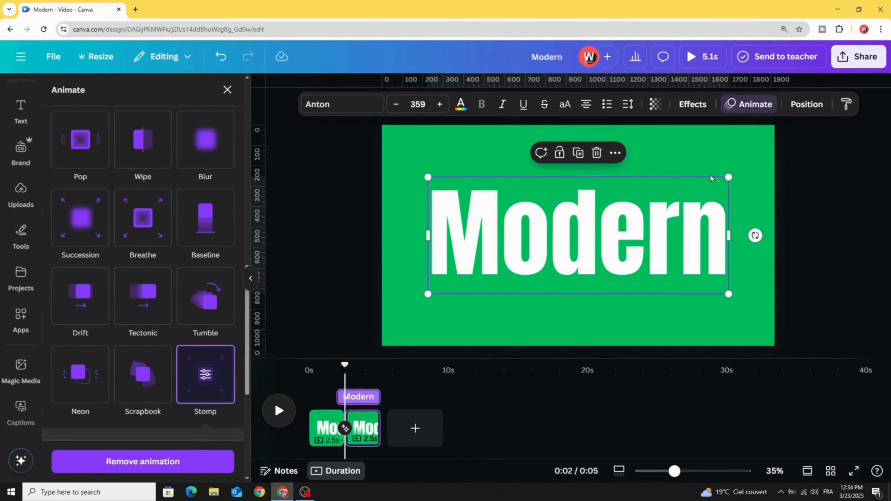
{"action": "left_click_drag", "start_coordinate": [729, 175], "coordinate": [620, 221]}
{"action": "left_click_drag", "start_coordinate": [527, 262], "coordinate": [511, 239]}
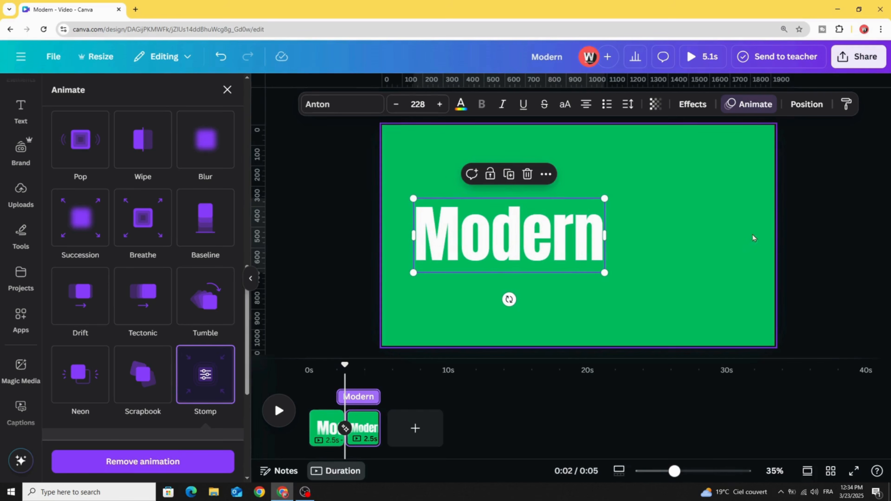
{"action": "left_click_drag", "start_coordinate": [769, 241], "coordinate": [676, 237]}
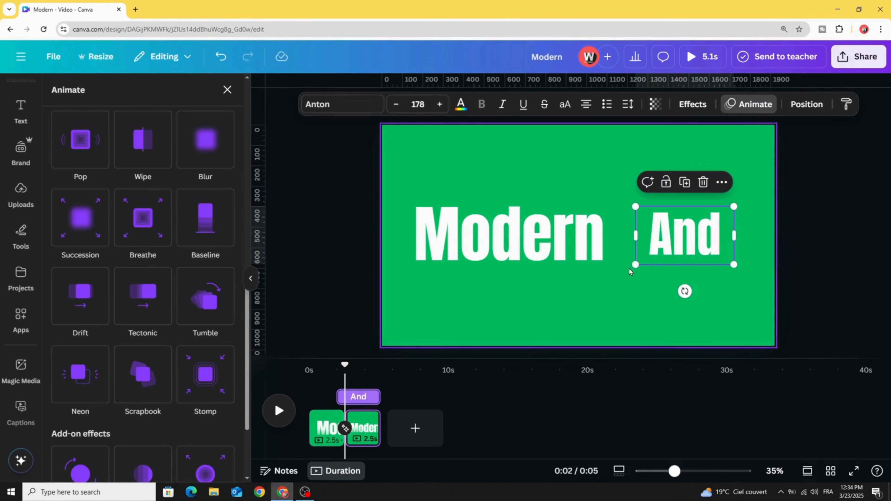
{"action": "left_click_drag", "start_coordinate": [637, 264], "coordinate": [629, 272]}
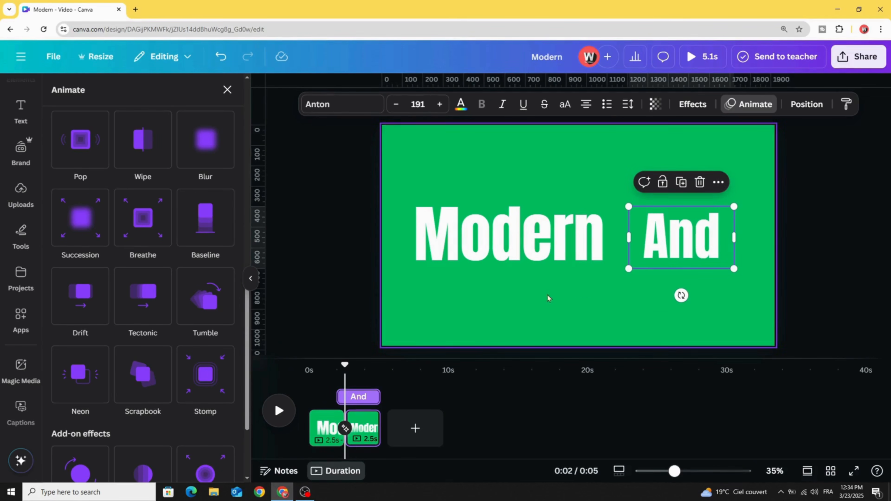
Duplicate the second green page and shrink both words on the copy, with "And" at about 136 and closer to "Modern".
{"action": "left_click", "coordinate": [365, 420]}
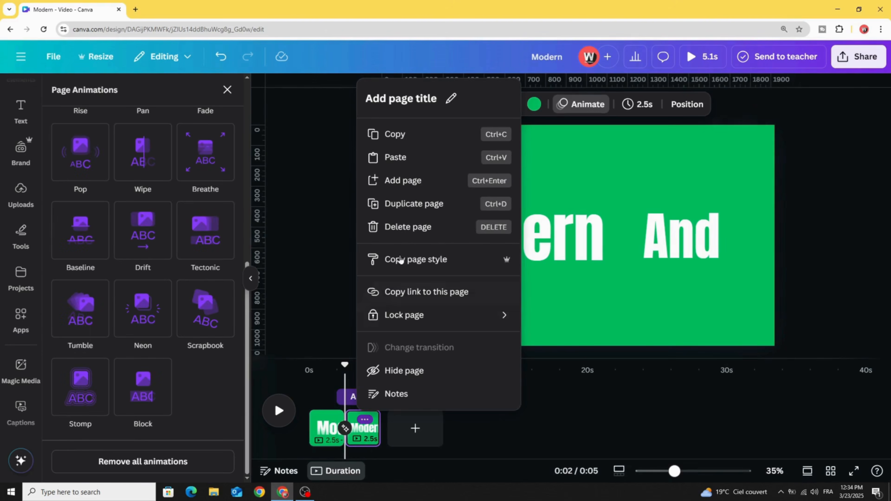
{"action": "left_click", "coordinate": [417, 209]}
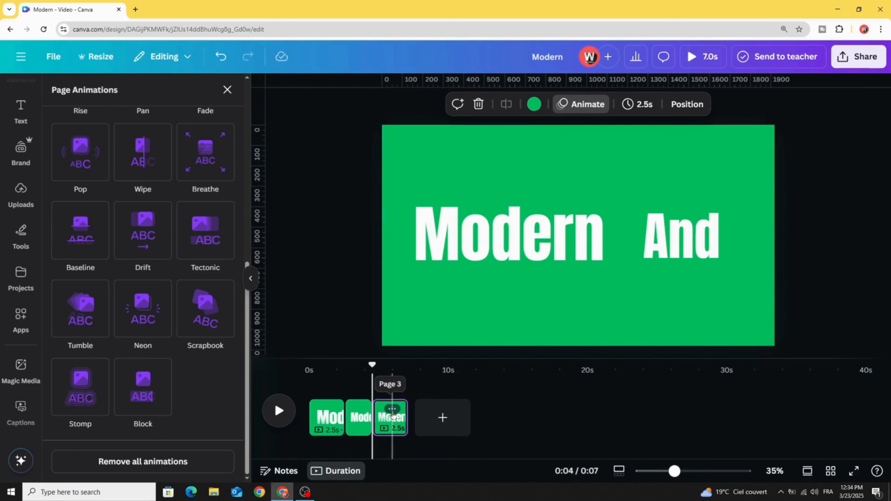
{"action": "left_click", "coordinate": [600, 205]}
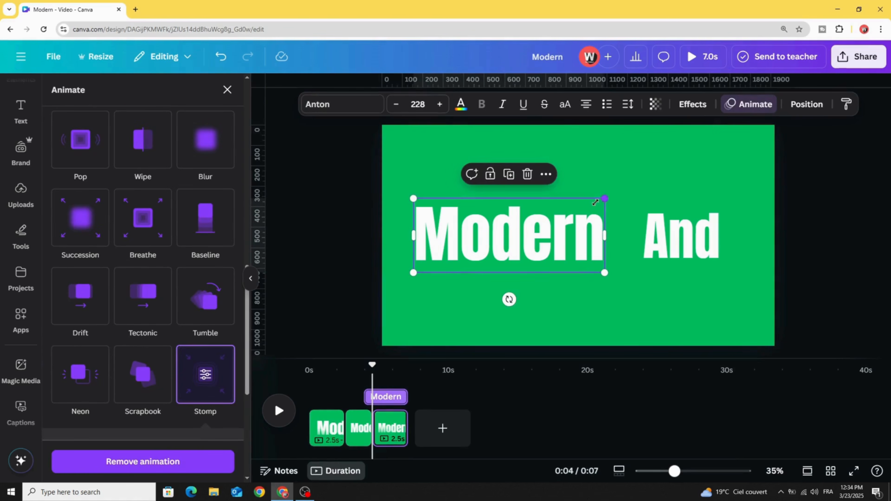
{"action": "left_click_drag", "start_coordinate": [596, 202], "coordinate": [544, 222]}
{"action": "left_click_drag", "start_coordinate": [481, 253], "coordinate": [472, 241]}
{"action": "left_click", "coordinate": [681, 239]}
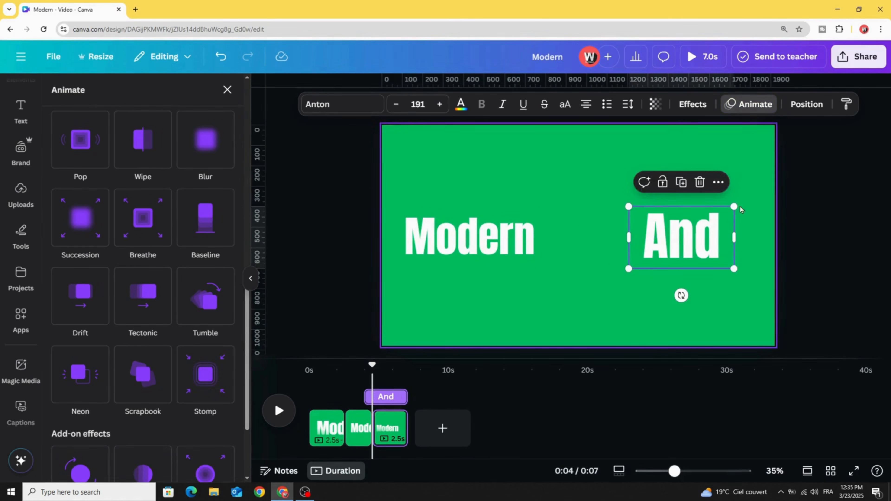
{"action": "left_click_drag", "start_coordinate": [739, 208], "coordinate": [615, 240]}
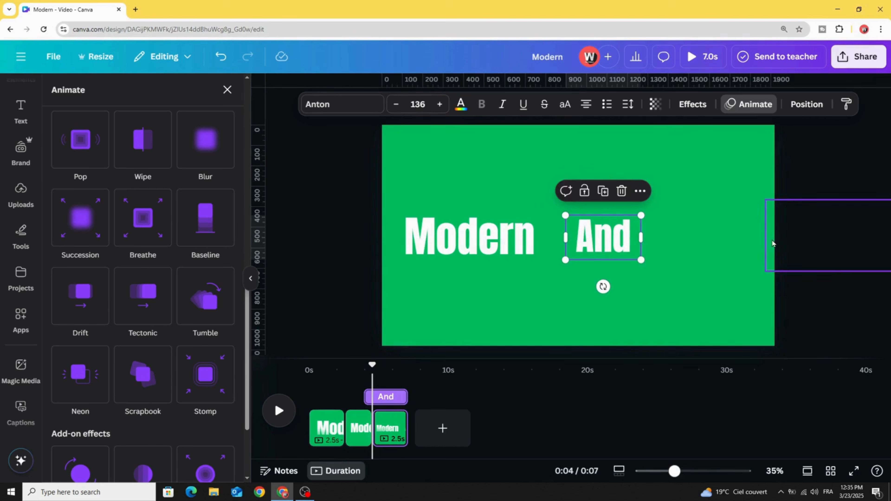
Bring "Easy" onto the third green page at a font size of about 148 and space the three words evenly in one row.
{"action": "left_click", "coordinate": [790, 245]}
{"action": "left_click_drag", "start_coordinate": [791, 245], "coordinate": [669, 242]}
{"action": "left_click_drag", "start_coordinate": [775, 200], "coordinate": [732, 223]}
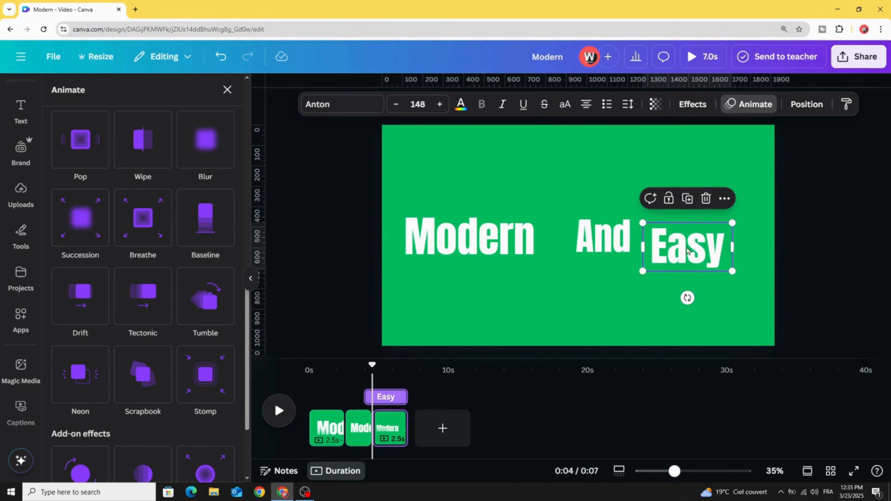
{"action": "left_click_drag", "start_coordinate": [686, 253], "coordinate": [703, 244]}
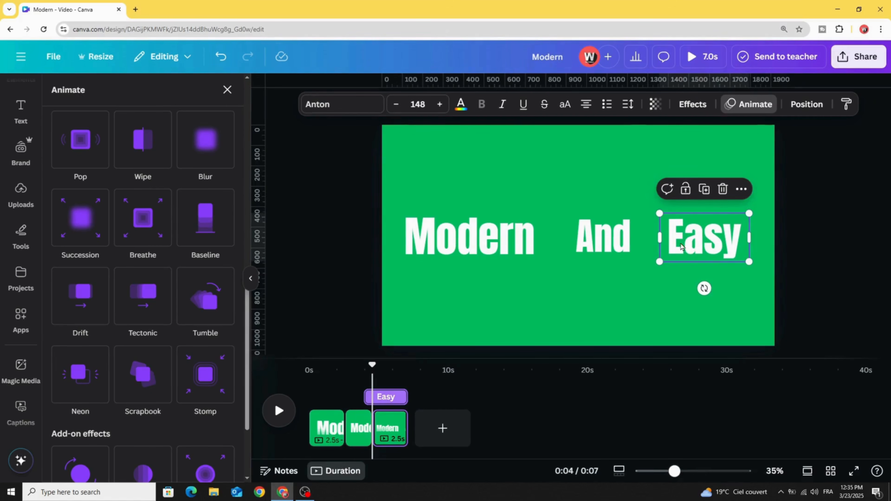
{"action": "left_click_drag", "start_coordinate": [511, 241], "coordinate": [525, 239]}
{"action": "left_click_drag", "start_coordinate": [695, 243], "coordinate": [680, 243]}
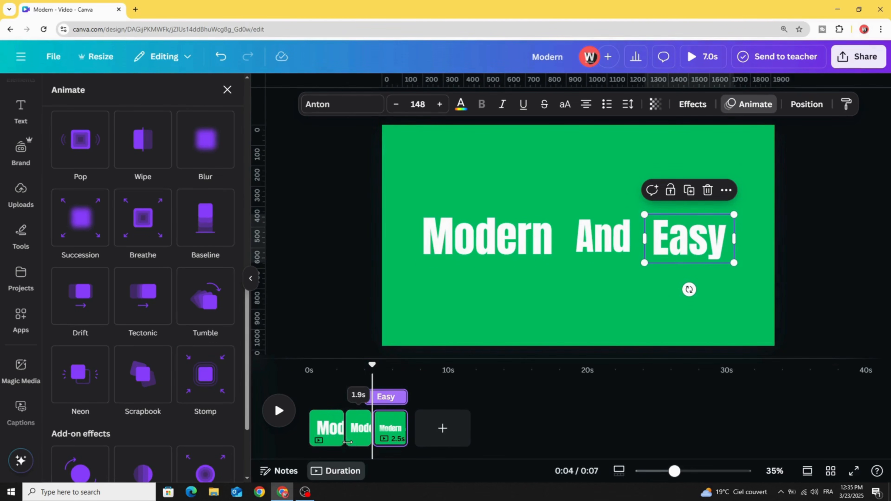
Apply a 1.2-second Match & Move transition between the green pages and play the video.
{"action": "left_click", "coordinate": [385, 431]}
{"action": "left_click", "coordinate": [346, 418]}
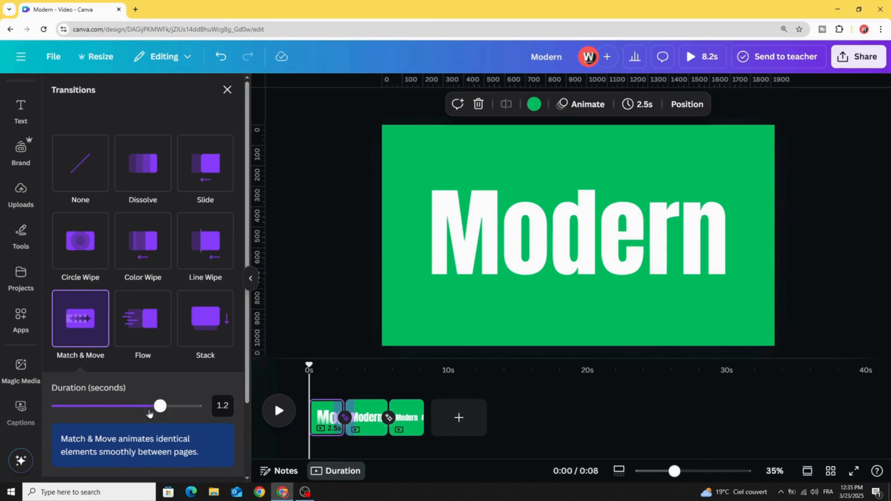
{"action": "scroll", "coordinate": [171, 405], "scroll_direction": "down", "scroll_amount": 3}
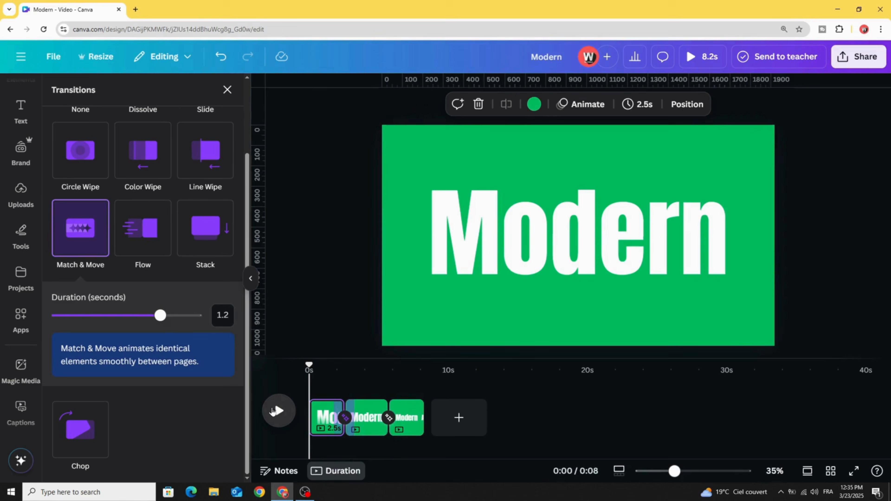
{"action": "left_click", "coordinate": [275, 411]}
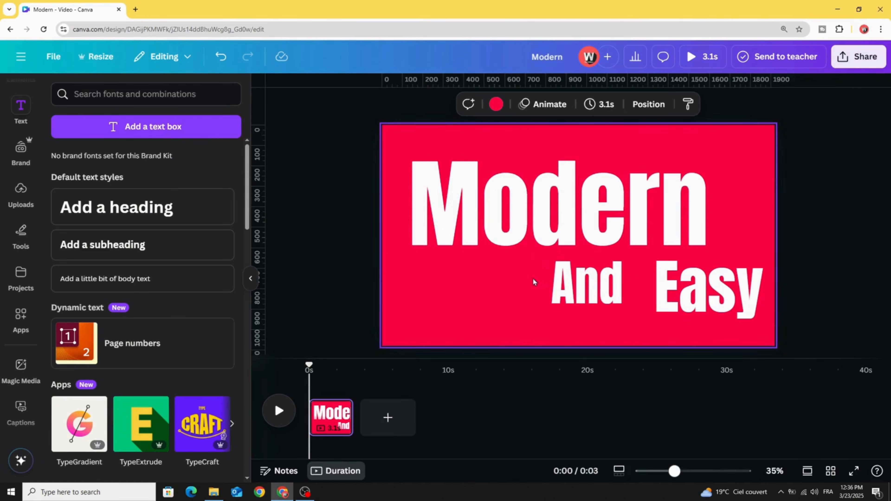
On the red page, move "And" past the right edge and "Easy" below the bottom edge, and centre "Modern".
{"action": "left_click", "coordinate": [578, 304]}
{"action": "left_click_drag", "start_coordinate": [567, 292], "coordinate": [774, 240]}
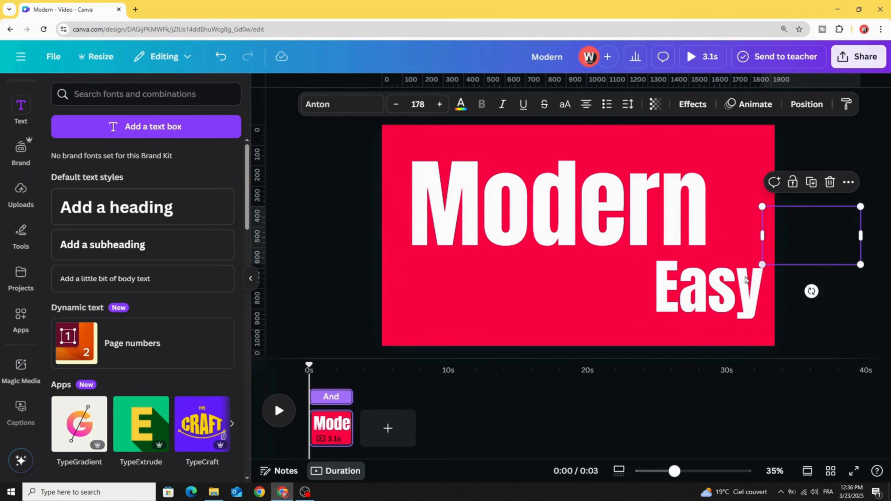
{"action": "left_click_drag", "start_coordinate": [722, 307], "coordinate": [626, 379]}
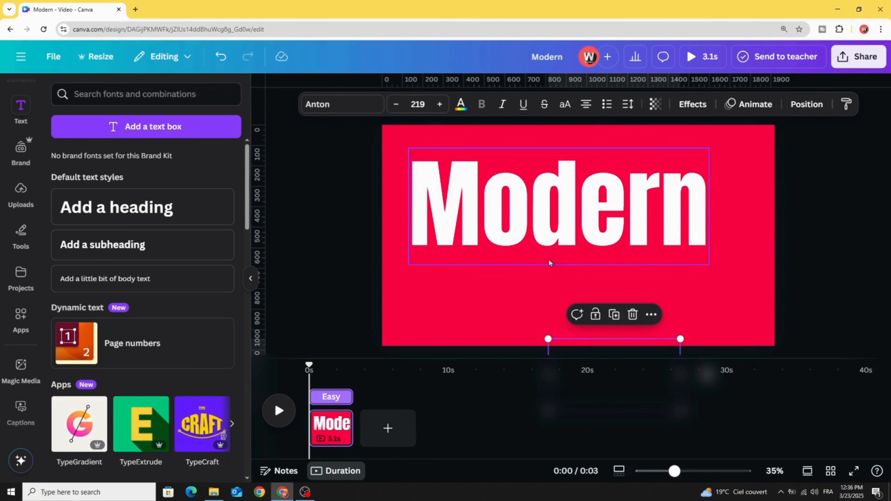
{"action": "left_click", "coordinate": [533, 230]}
{"action": "left_click_drag", "start_coordinate": [530, 219], "coordinate": [544, 246]}
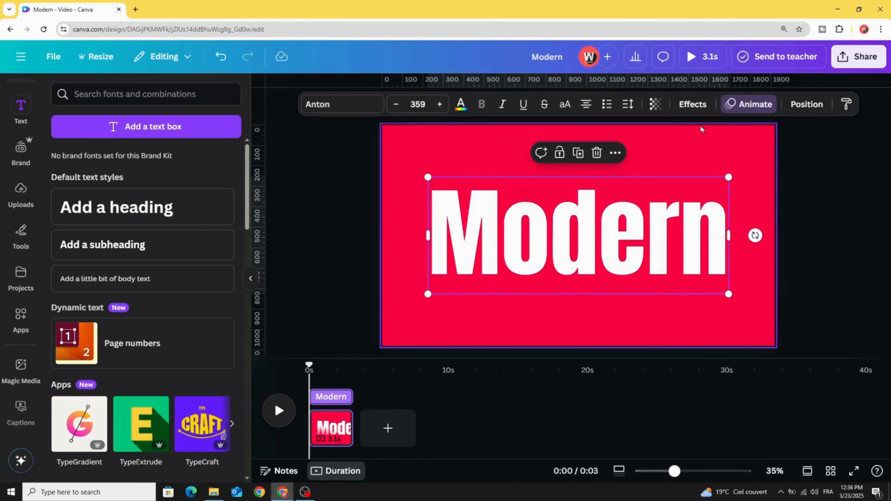
Apply the Stomp animation to the "Modern" text on the red page.
{"action": "left_click", "coordinate": [749, 105]}
{"action": "scroll", "coordinate": [205, 351], "scroll_direction": "down", "scroll_amount": 4}
{"action": "left_click", "coordinate": [201, 378]}
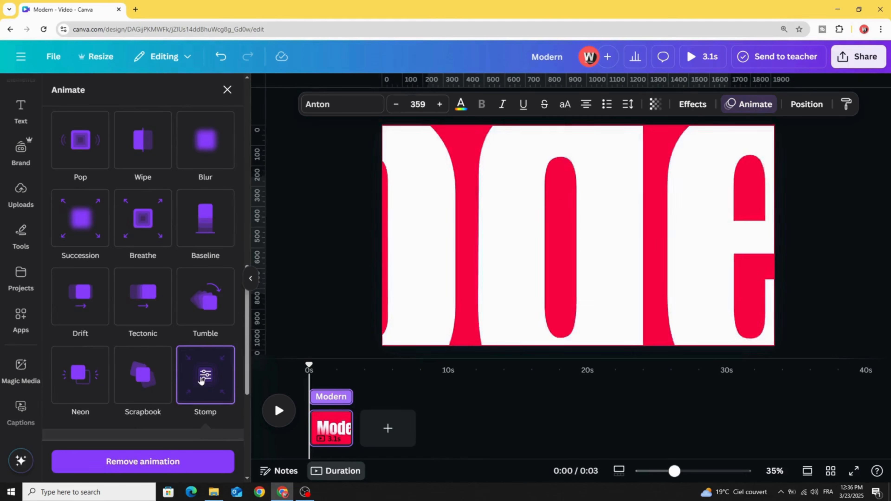
Duplicate the red page and, on the copy, shrink "Modern", rotate it to read vertically upward and place it on the page's left side.
{"action": "left_click", "coordinate": [338, 421]}
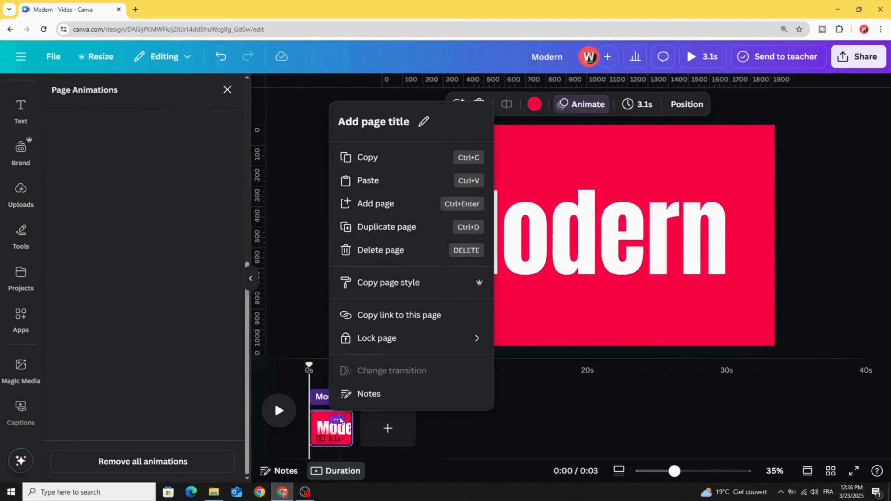
{"action": "left_click", "coordinate": [386, 226]}
{"action": "left_click", "coordinate": [539, 253]}
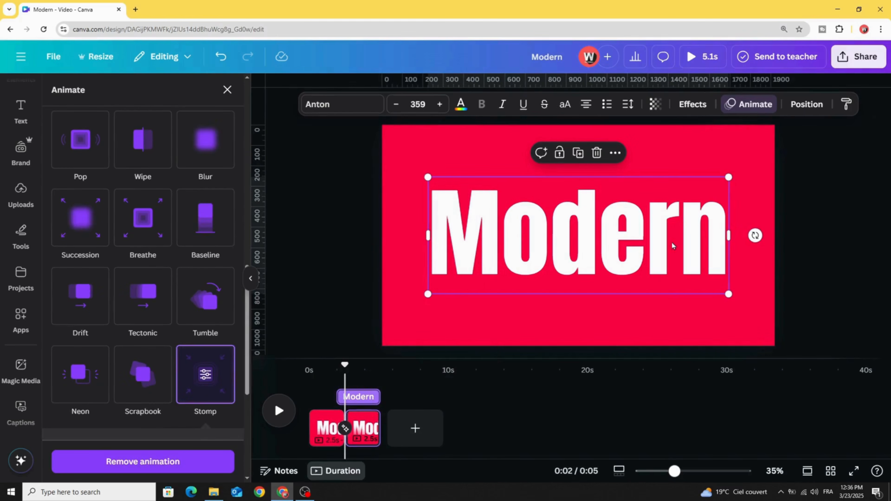
{"action": "left_click_drag", "start_coordinate": [729, 176], "coordinate": [669, 200]}
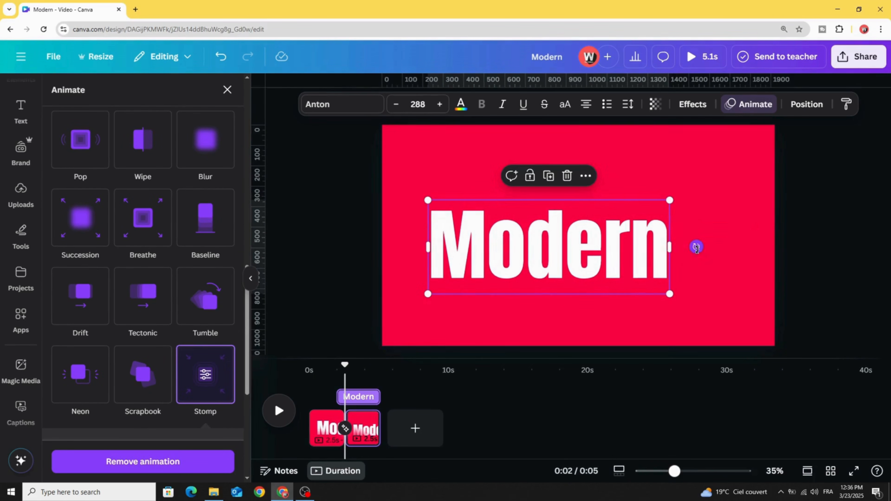
{"action": "left_click_drag", "start_coordinate": [696, 246], "coordinate": [549, 121]}
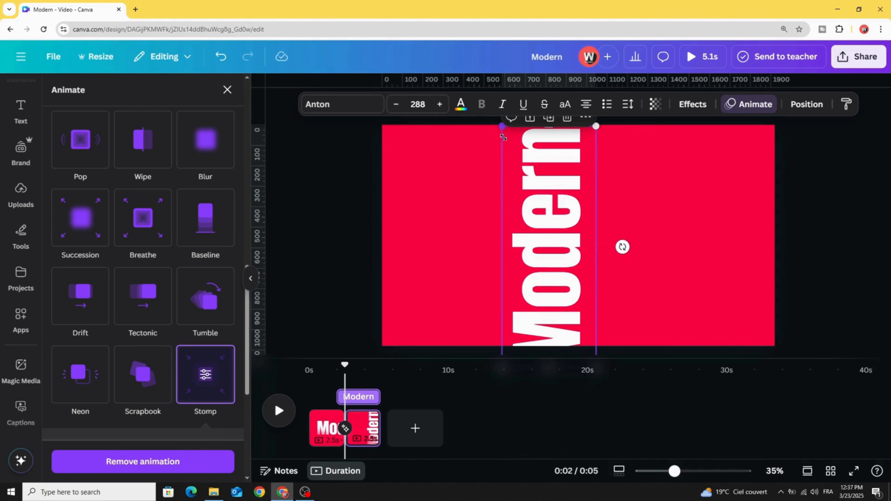
{"action": "left_click_drag", "start_coordinate": [503, 138], "coordinate": [519, 161]}
{"action": "left_click_drag", "start_coordinate": [550, 228], "coordinate": [462, 208]}
Bring "And" onto the second red page, enlarge it to a font size of about 426 and centre it vertically beside "Modern".
{"action": "left_click", "coordinate": [775, 244]}
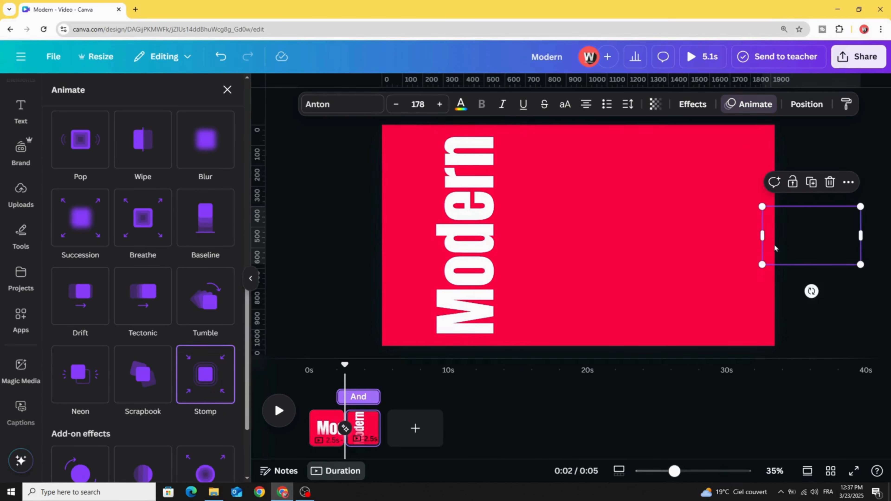
{"action": "left_click_drag", "start_coordinate": [775, 245], "coordinate": [717, 247]}
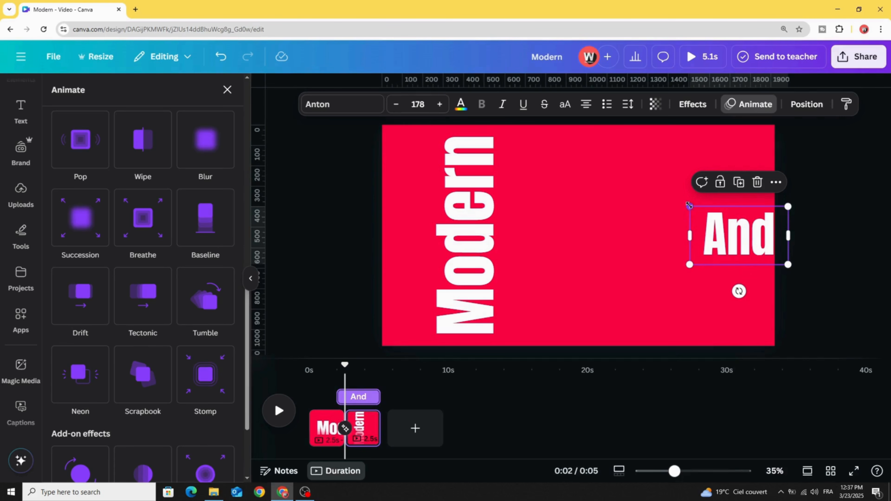
{"action": "left_click_drag", "start_coordinate": [689, 206], "coordinate": [569, 135]}
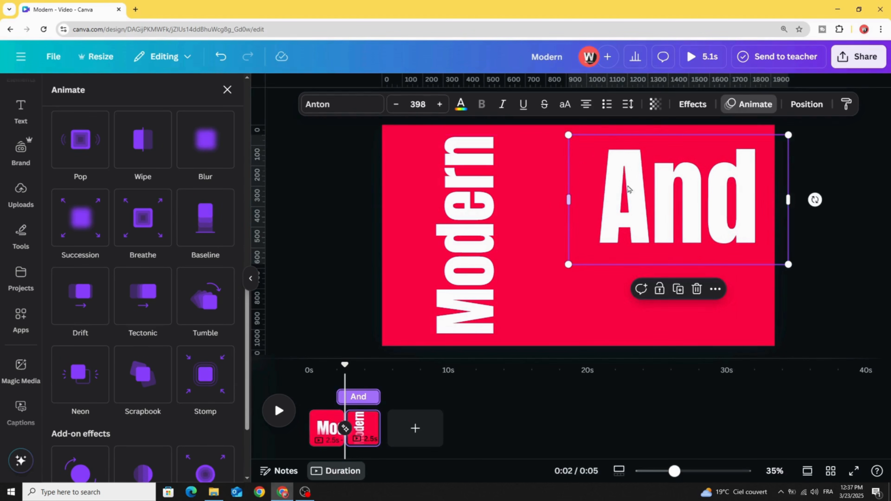
{"action": "left_click_drag", "start_coordinate": [629, 189], "coordinate": [627, 252]}
{"action": "left_click_drag", "start_coordinate": [736, 307], "coordinate": [752, 309]}
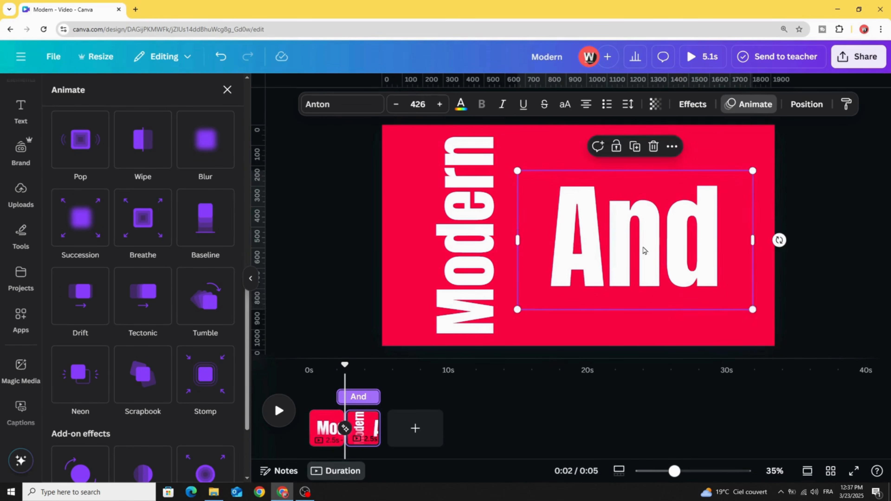
{"action": "mouse_move", "coordinate": [643, 249]}
{"action": "left_mouse_down"}
{"action": "mouse_move", "coordinate": [635, 243]}
{"action": "mouse_move", "coordinate": [643, 244]}
{"action": "left_mouse_up"}
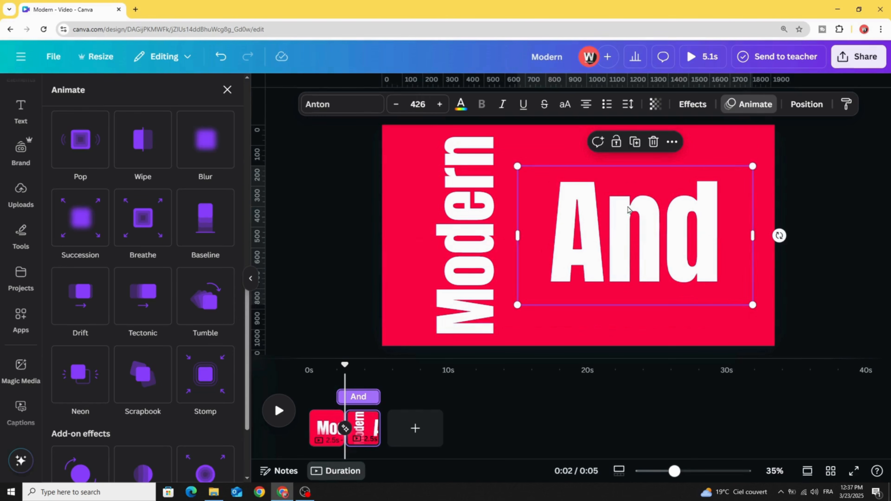
Duplicate the second red page and, on the copy, move "Easy" up into view below "And".
{"action": "left_click", "coordinate": [366, 421]}
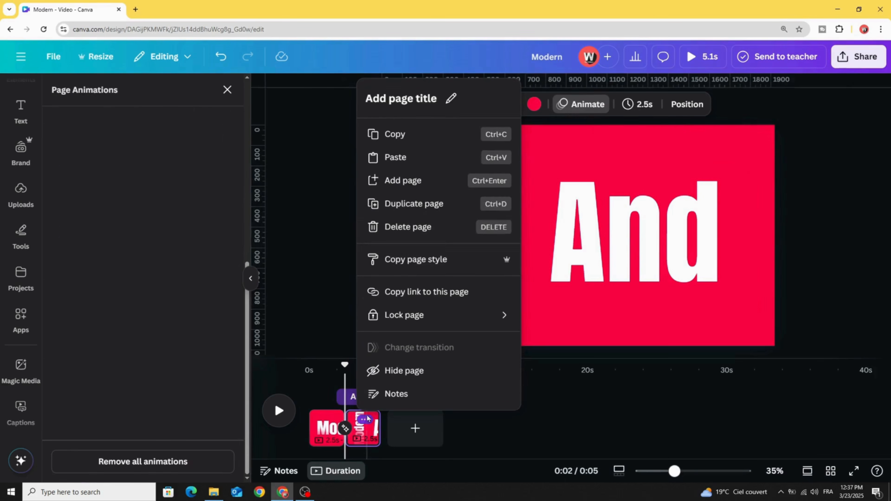
{"action": "left_click", "coordinate": [406, 203]}
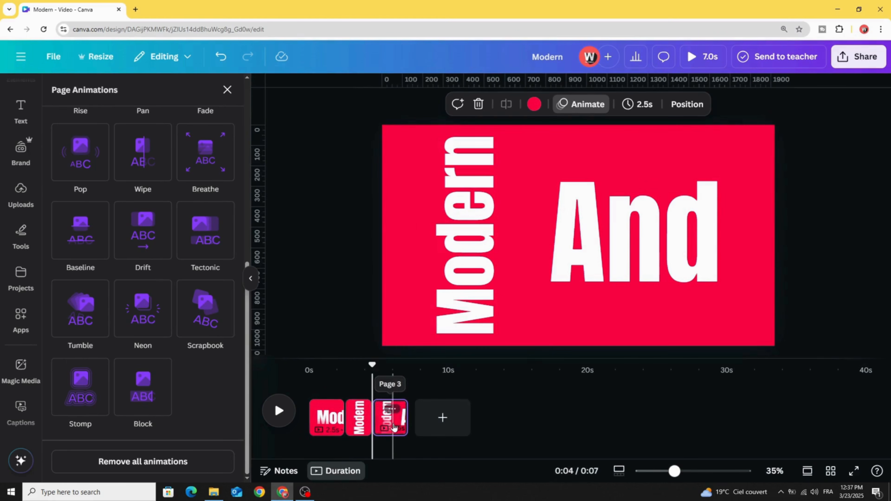
{"action": "left_click", "coordinate": [591, 336]}
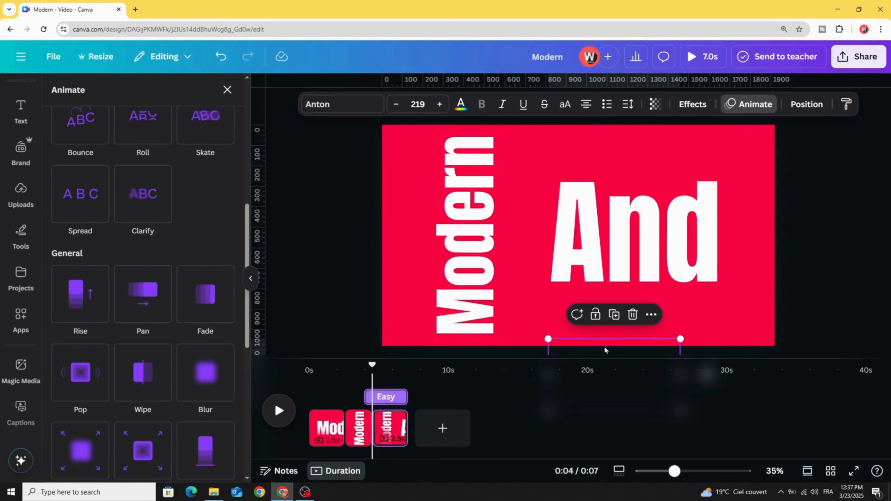
{"action": "left_click_drag", "start_coordinate": [604, 346], "coordinate": [604, 302]}
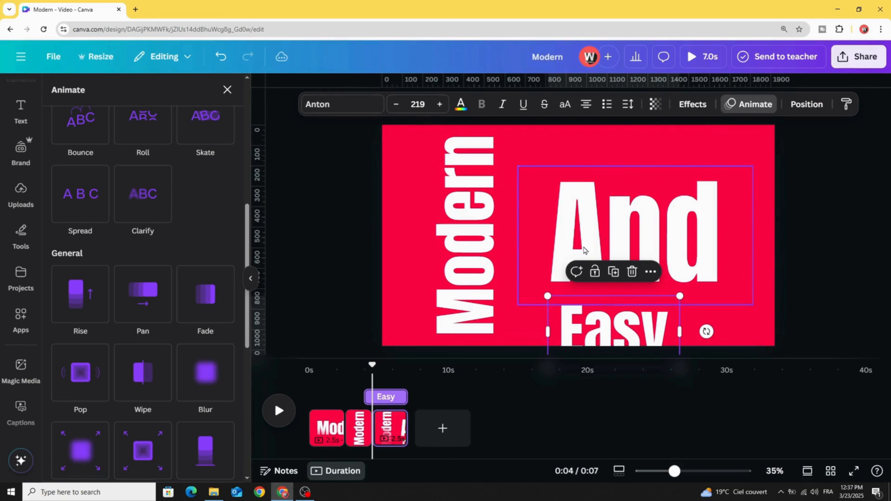
{"action": "double_click", "coordinate": [595, 342]}
{"action": "left_click", "coordinate": [786, 277]}
{"action": "double_click", "coordinate": [628, 325]}
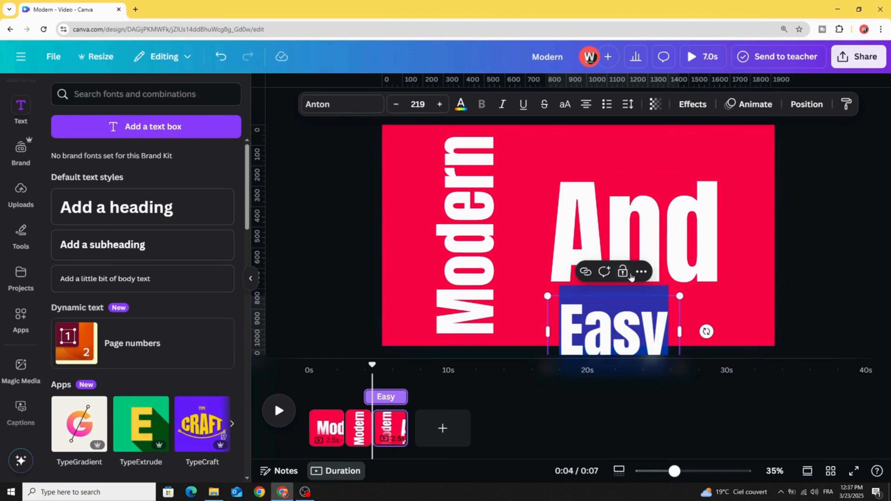
{"action": "left_click", "coordinate": [776, 269]}
{"action": "left_click", "coordinate": [622, 332]}
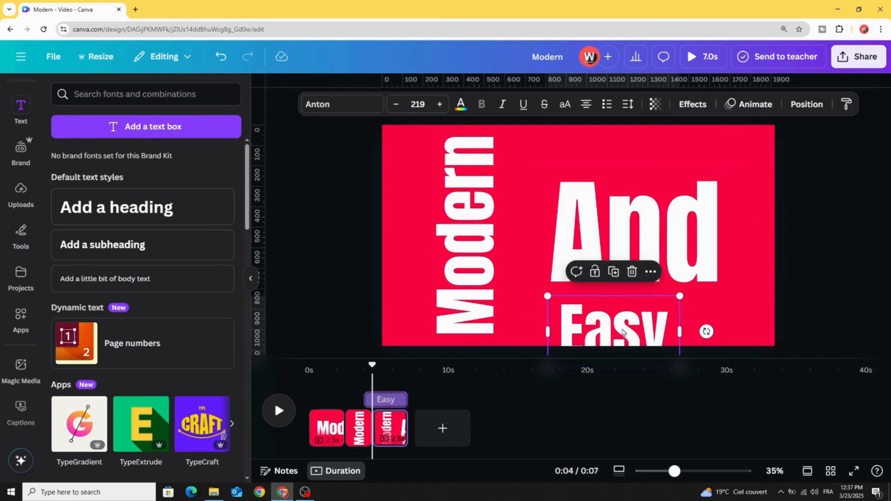
On the third red page, shrink "And" to a font size of about 360 and place it at the page's top beside "Modern".
{"action": "left_click", "coordinate": [655, 253]}
{"action": "left_click_drag", "start_coordinate": [638, 270], "coordinate": [630, 237]}
{"action": "left_click_drag", "start_coordinate": [518, 264], "coordinate": [553, 241]}
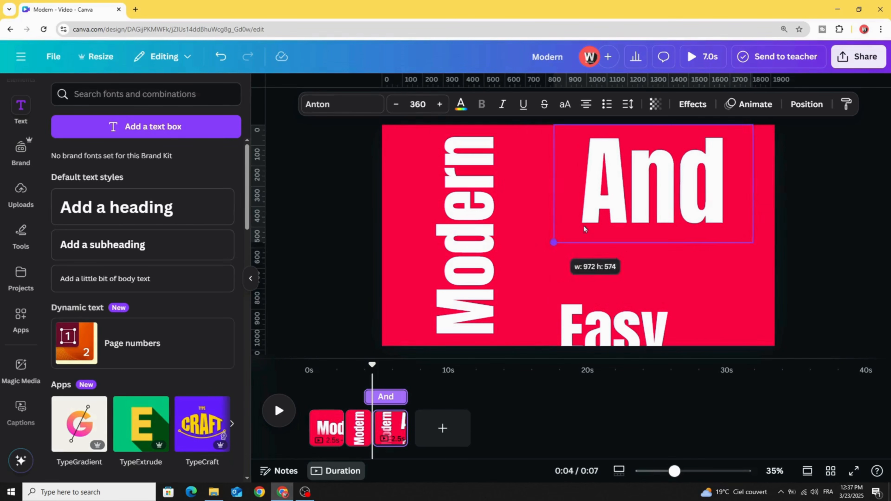
{"action": "left_click_drag", "start_coordinate": [637, 207], "coordinate": [603, 209]}
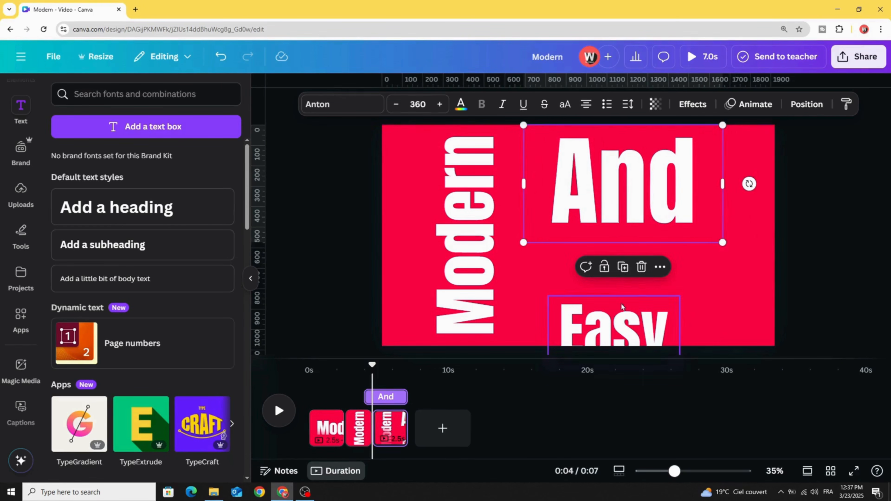
Enlarge "Easy" to a font size of about 340 and place it directly below "And" on the third red page.
{"action": "left_click", "coordinate": [625, 324]}
{"action": "left_click_drag", "start_coordinate": [680, 296], "coordinate": [752, 255]}
{"action": "left_click_drag", "start_coordinate": [643, 313], "coordinate": [619, 288]}
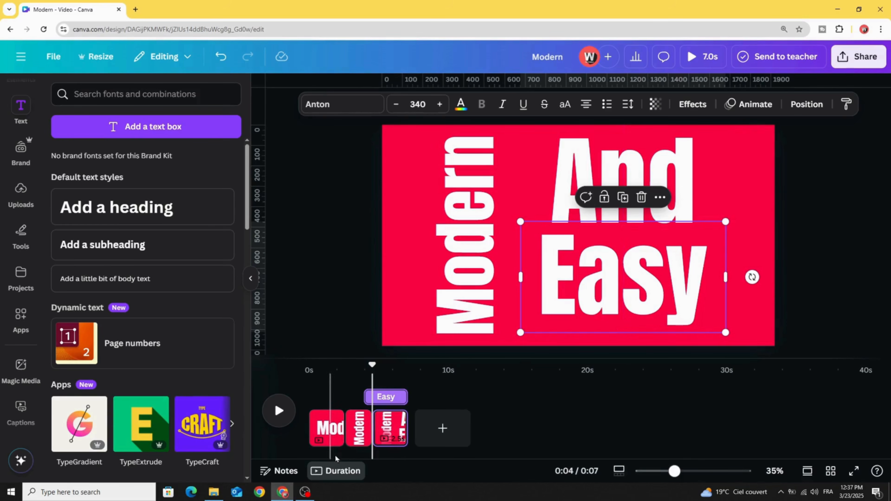
Lengthen the second red page so the video lasts 8.0 s, add 1.3-second Match & Move transitions between the red pages, and play the video.
{"action": "left_click_drag", "start_coordinate": [370, 429], "coordinate": [385, 425]}
{"action": "left_click", "coordinate": [344, 418]}
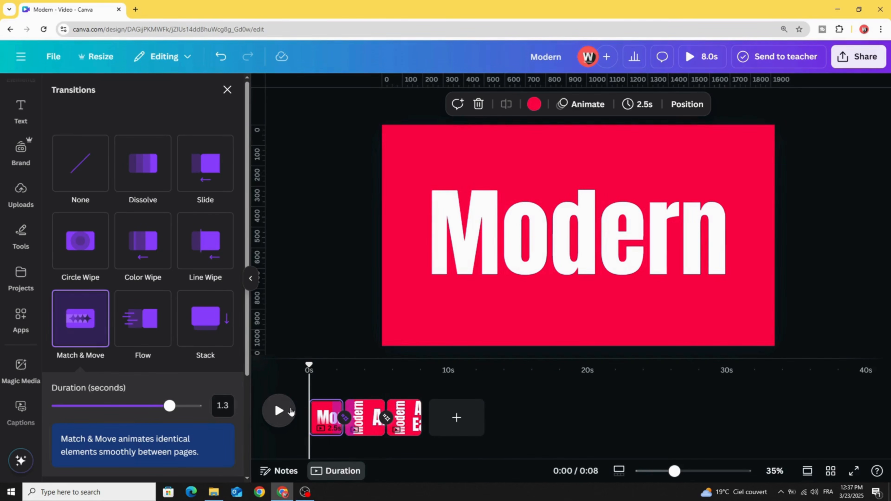
{"action": "left_click", "coordinate": [280, 411]}
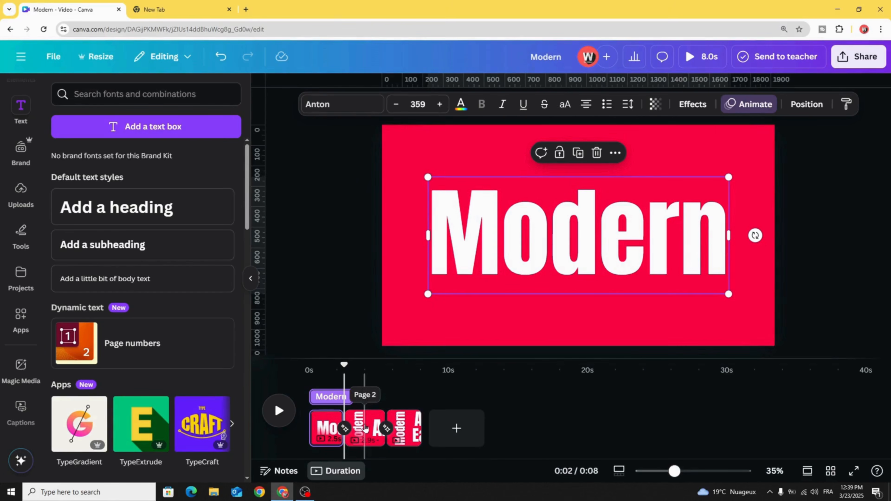
Narrow the "And" text box on the second red page from its left side and play back the transition into that page.
{"action": "left_click", "coordinate": [373, 426]}
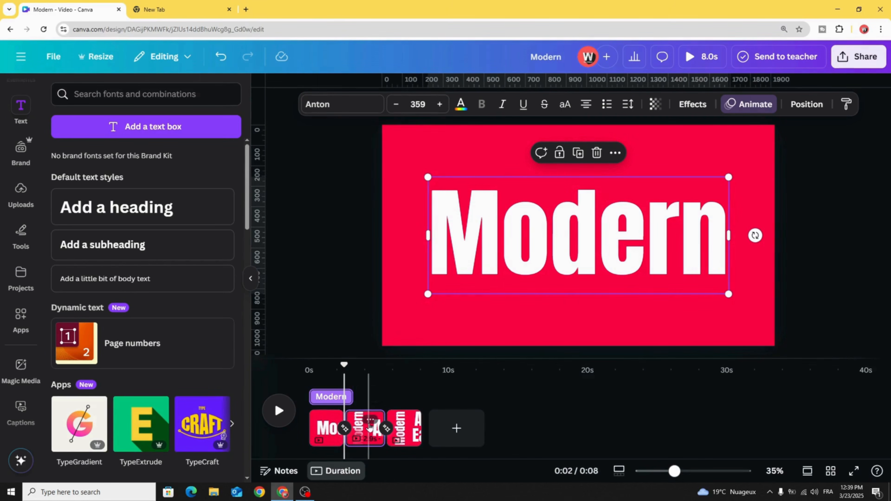
{"action": "left_click", "coordinate": [576, 262]}
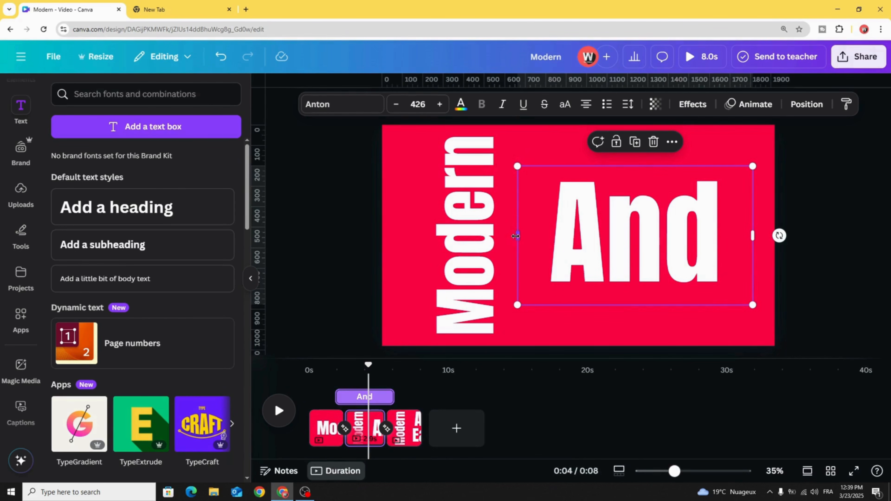
{"action": "left_click_drag", "start_coordinate": [517, 237], "coordinate": [548, 233]}
{"action": "left_click_drag", "start_coordinate": [368, 364], "coordinate": [335, 365]}
{"action": "left_click", "coordinate": [278, 412]}
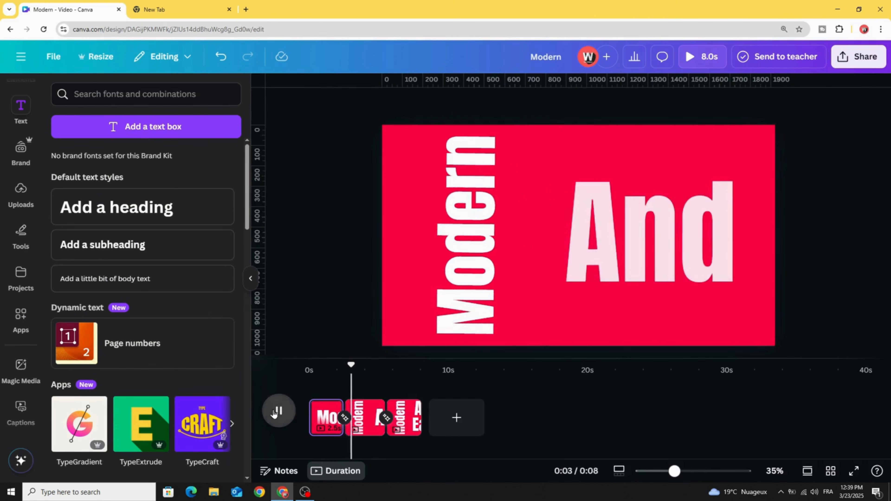
{"action": "left_click", "coordinate": [277, 412]}
On the third red page, move "And" slightly down and to the left, closer to "Easy".
{"action": "left_click", "coordinate": [403, 412]}
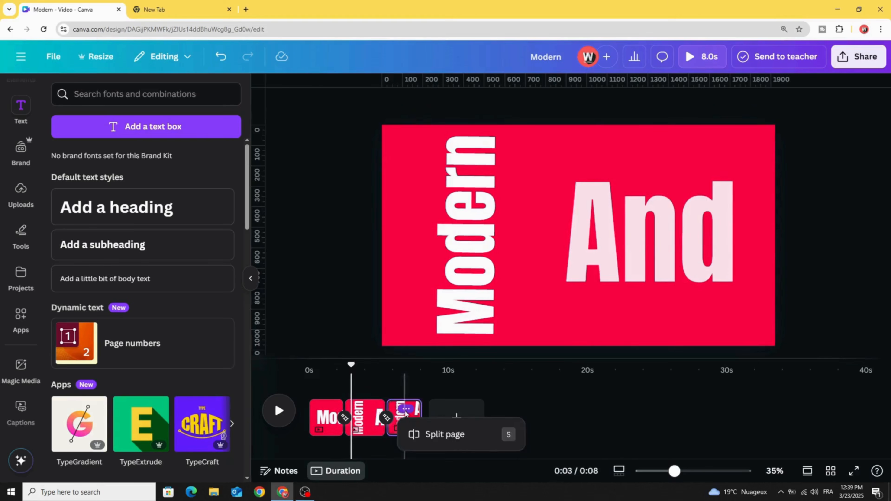
{"action": "left_click", "coordinate": [638, 185]}
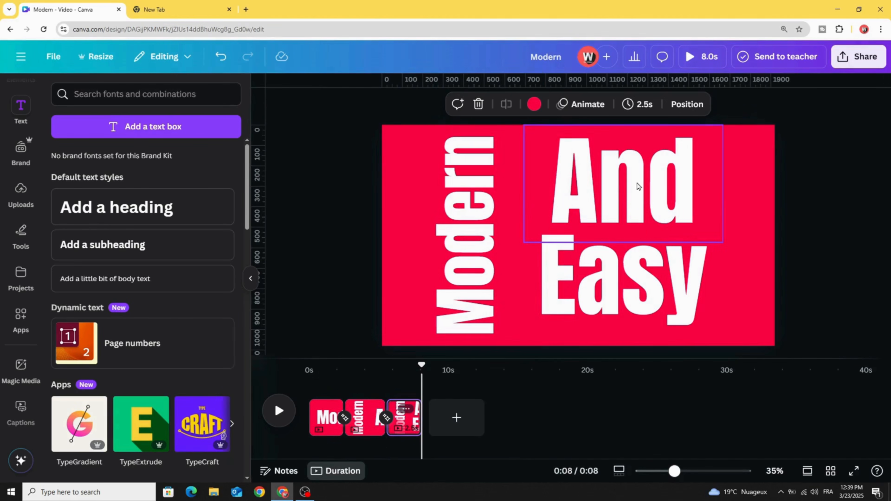
{"action": "left_click", "coordinate": [597, 192]}
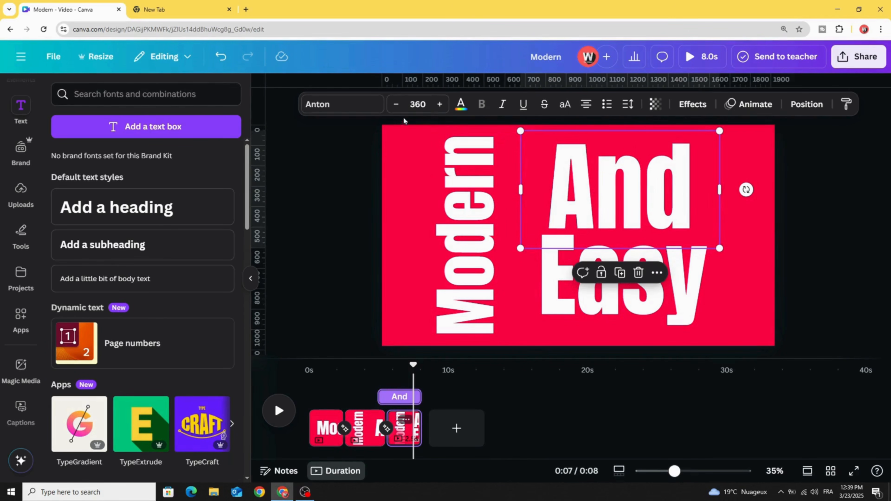